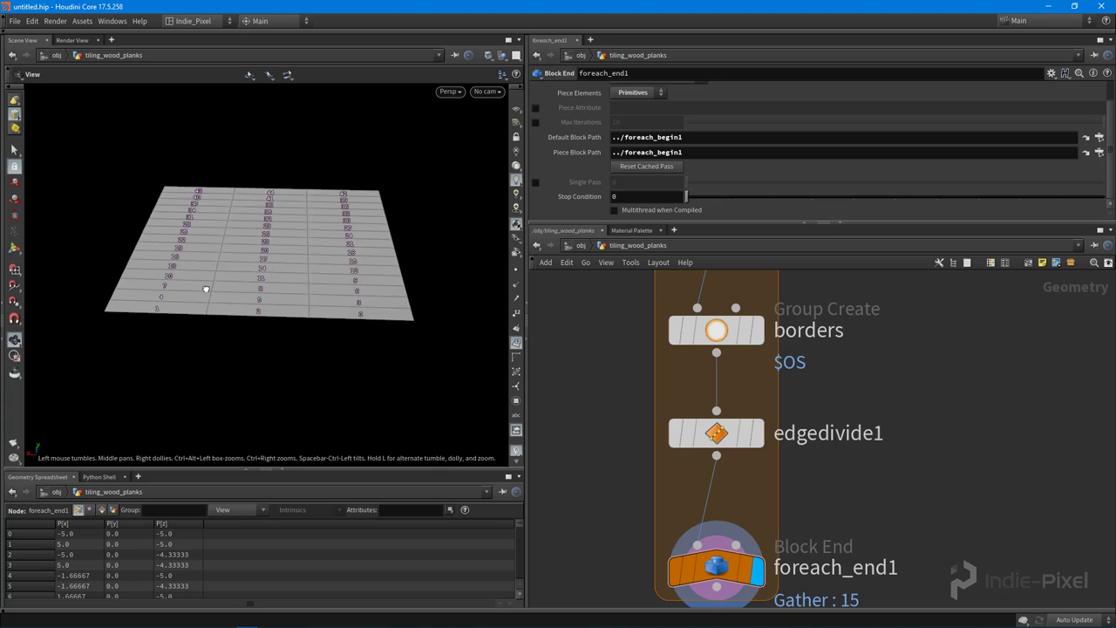
- Orbit the viewport to inspect the plank grid from several angles
scroll(112, 307, up, 5)
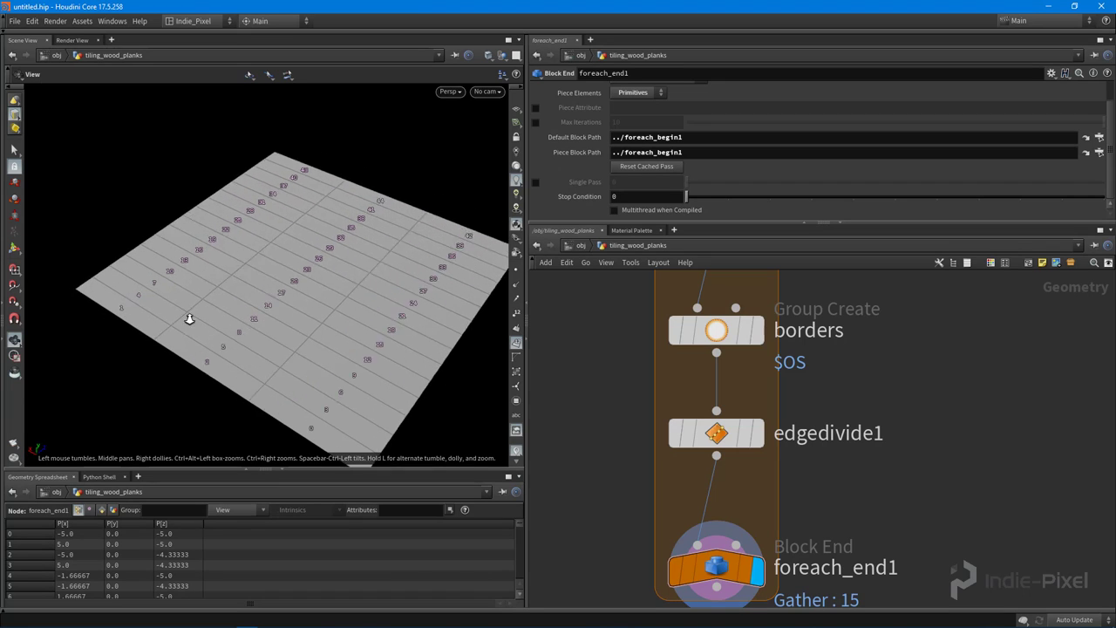
drag(288, 374, 241, 329)
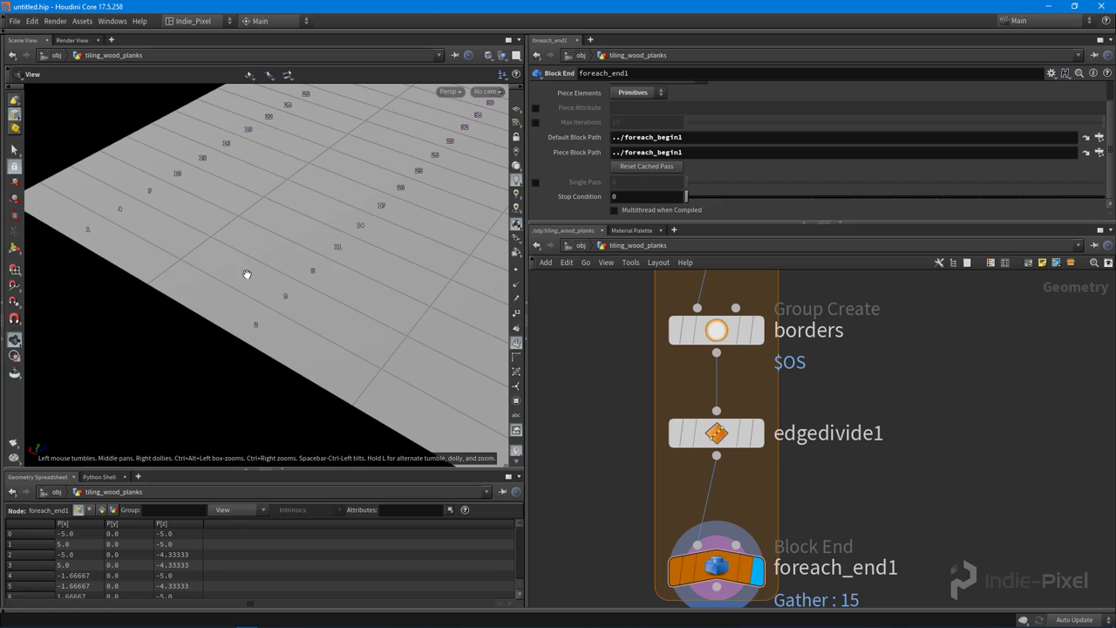
drag(238, 340, 176, 354)
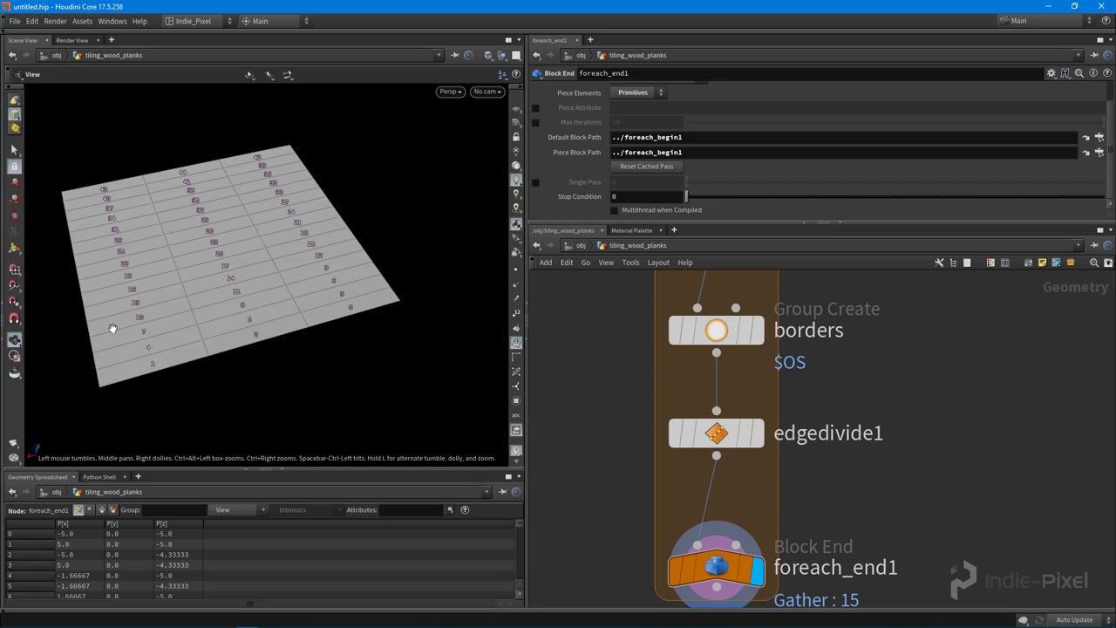
drag(140, 317, 180, 229)
drag(209, 289, 309, 346)
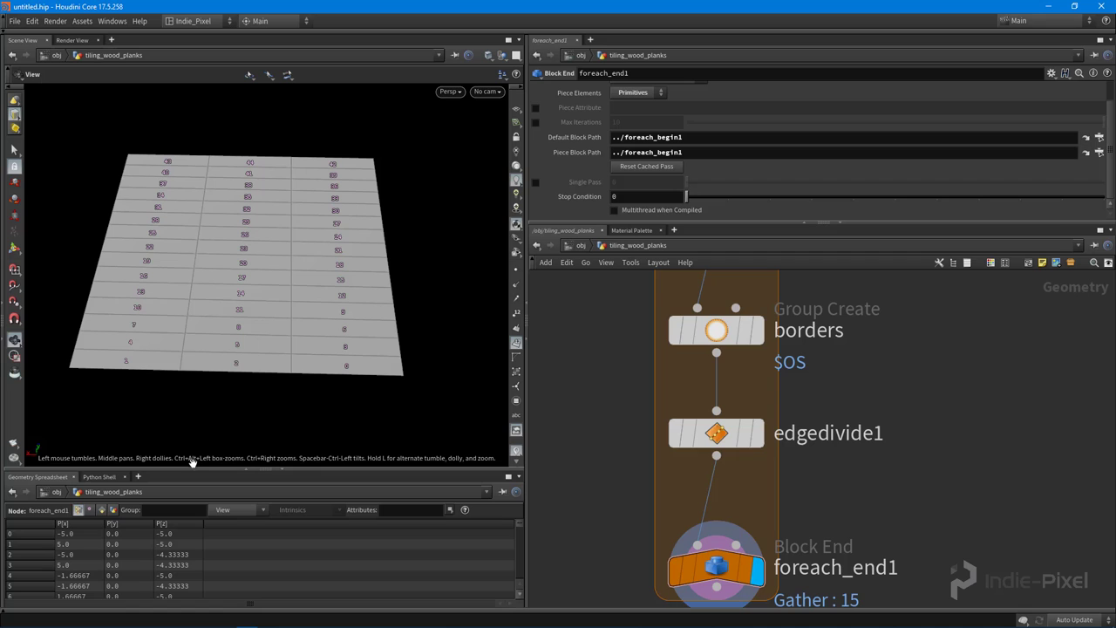
drag(293, 304, 338, 185)
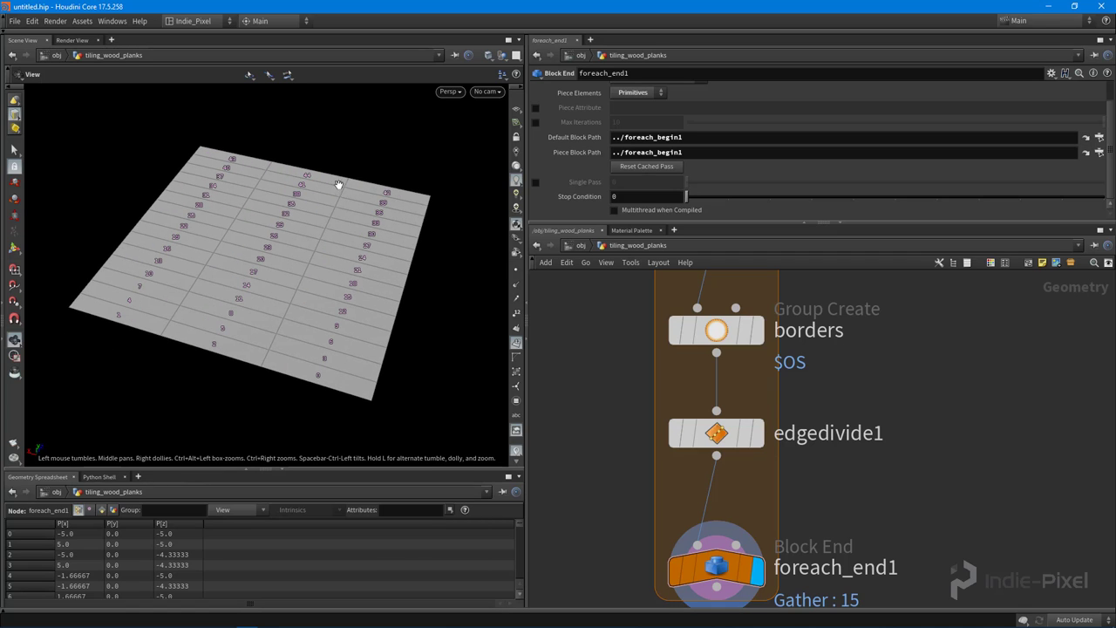
- Enlarge the network pane, raise borders and edgedivide1 together, and drop foreach_end1 lower
drag(860, 221, 861, 155)
scroll(836, 330, down, 3)
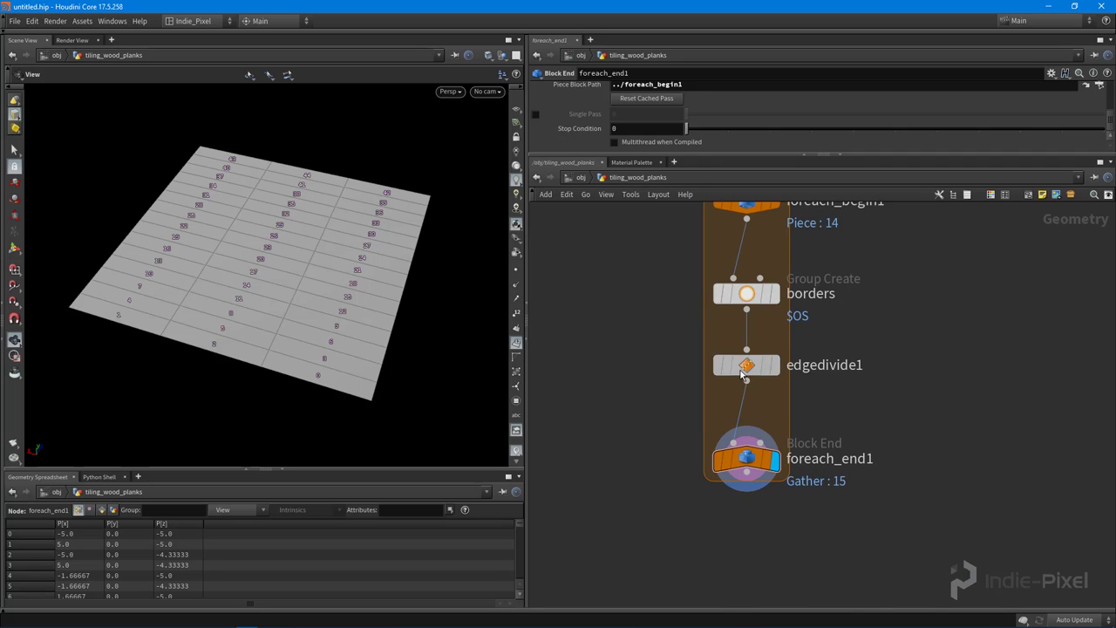
drag(748, 366, 747, 353)
drag(674, 373, 759, 297)
drag(746, 294, 746, 272)
middle_drag(859, 359, 838, 323)
drag(722, 431, 722, 459)
middle_drag(857, 243, 848, 357)
- Create a metadata import node from foreach_begin1's Create Meta Import Node button
click(719, 276)
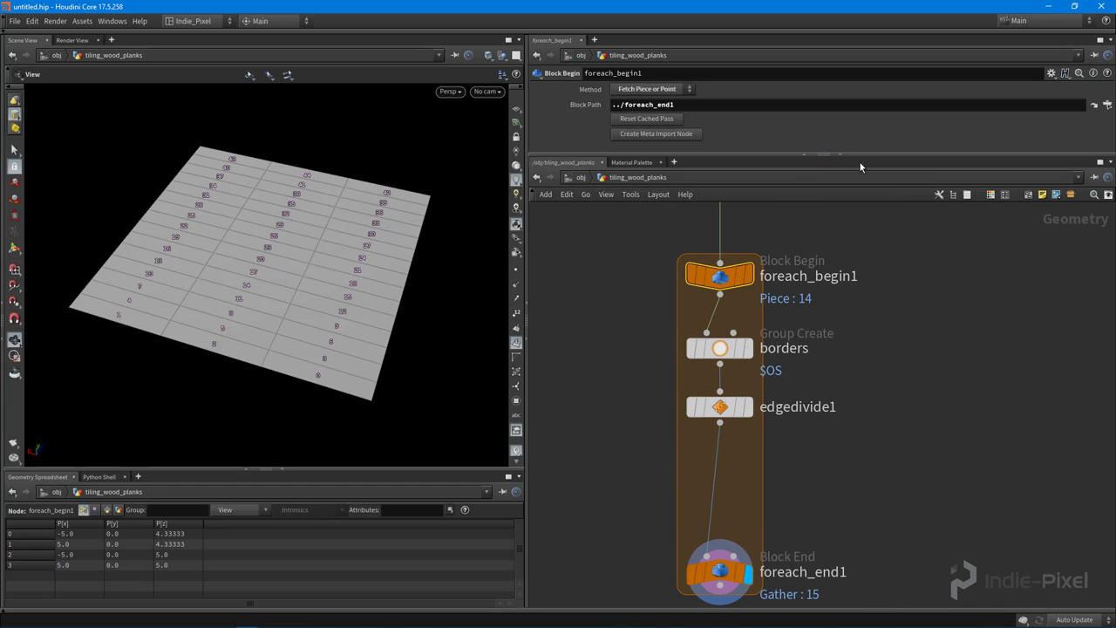
drag(865, 154, 865, 171)
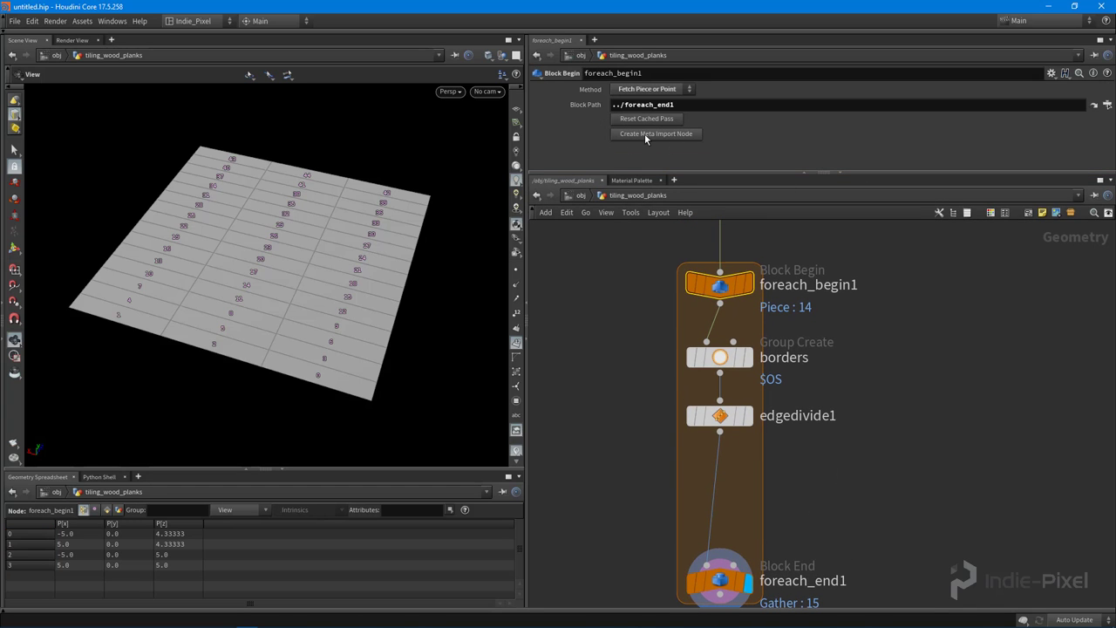
click(644, 133)
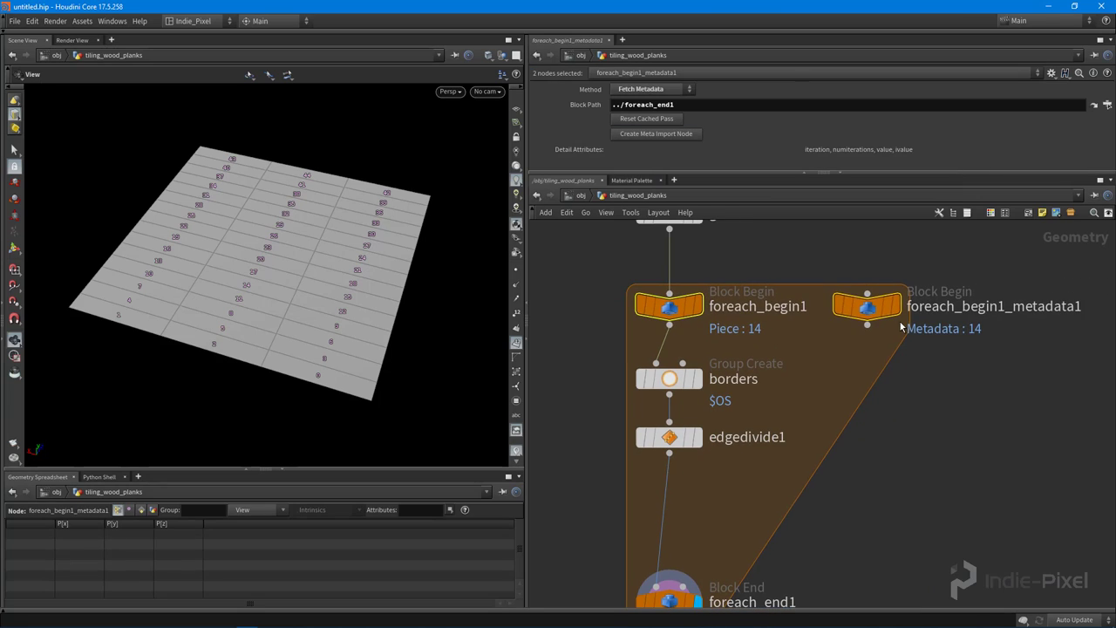
drag(867, 305, 865, 305)
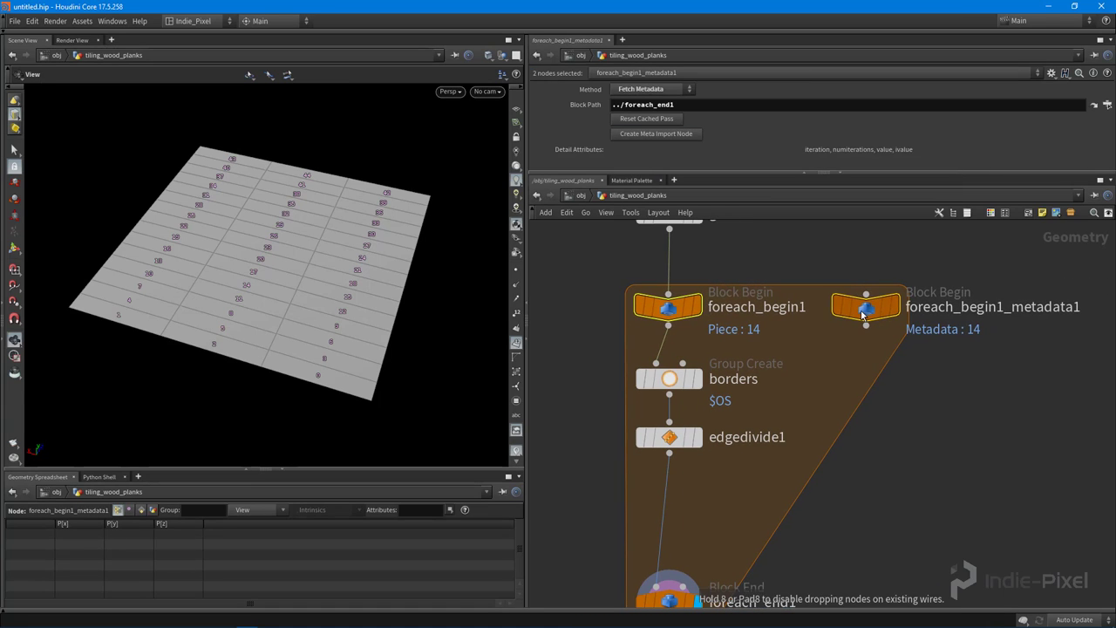
- Leave only foreach_begin1_metadata1 selected among the five loop nodes
click(926, 412)
middle_drag(926, 412, 909, 424)
mouse_move(369, 259)
mouse_down()
mouse_move(344, 265)
mouse_move(366, 248)
mouse_up()
scroll(779, 367, down, 3)
drag(577, 305, 891, 556)
click(871, 503)
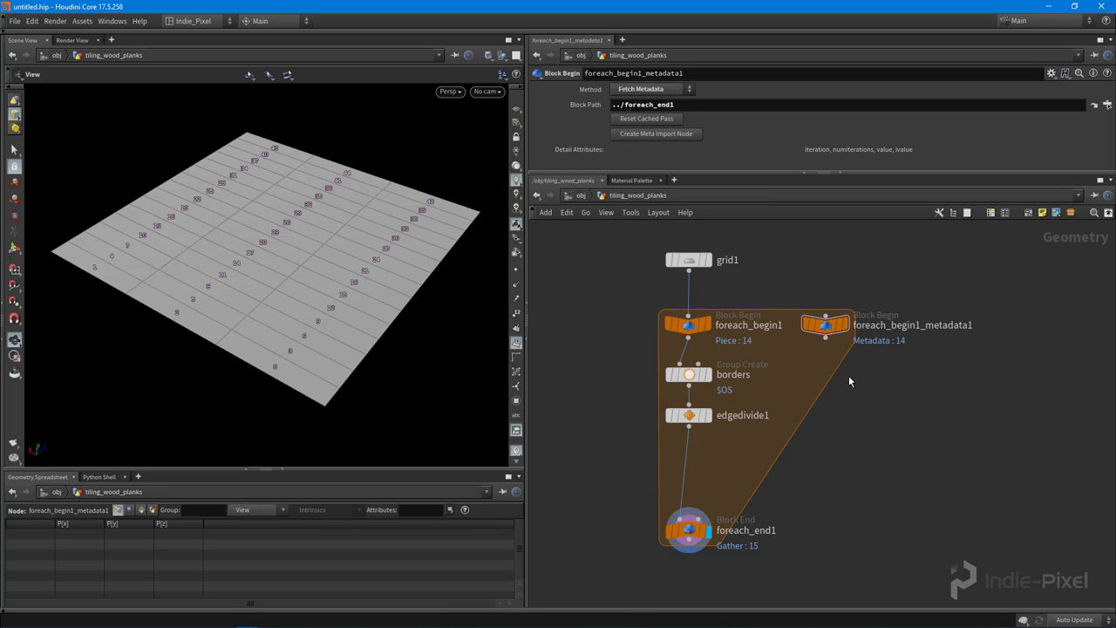
- Enlarge the Geometry Spreadsheet pane without adding a new pane
drag(301, 469, 302, 439)
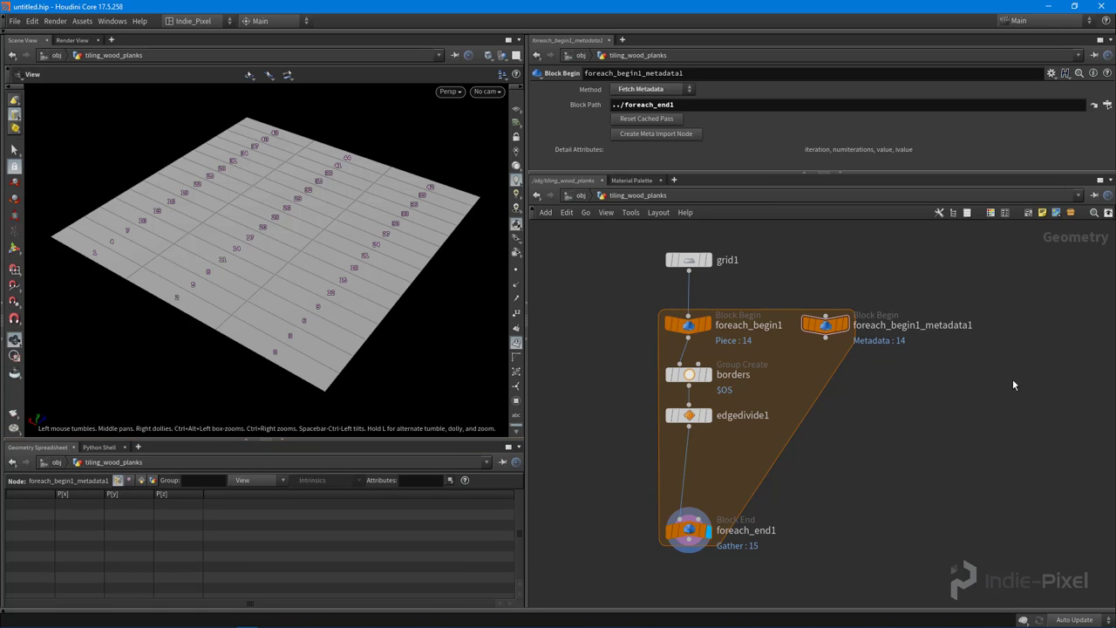
scroll(883, 355, up, 3)
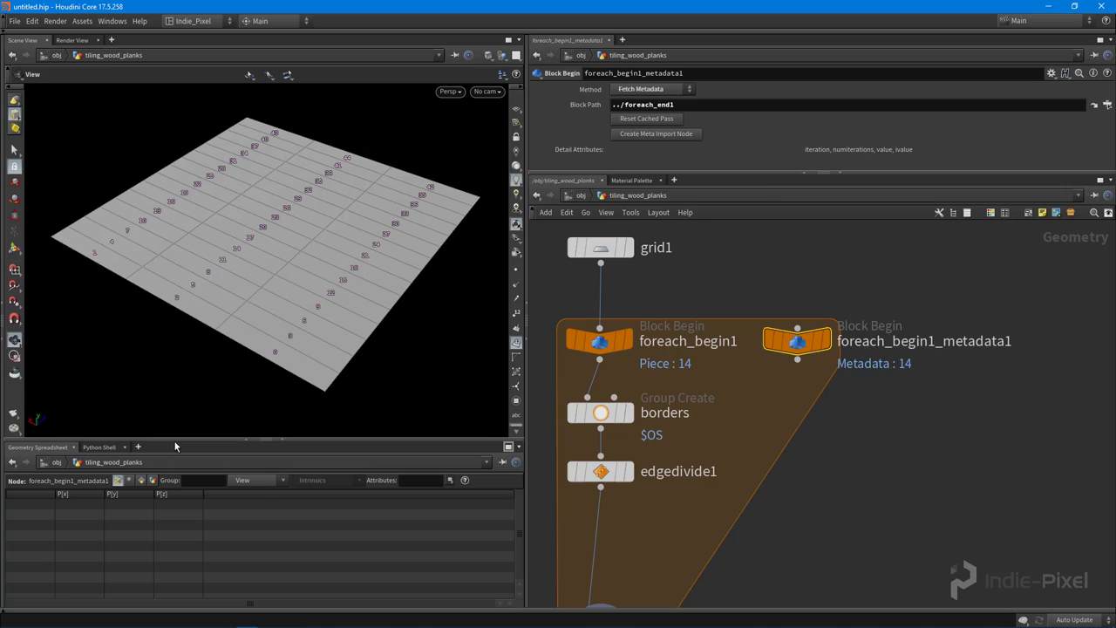
drag(174, 439, 163, 431)
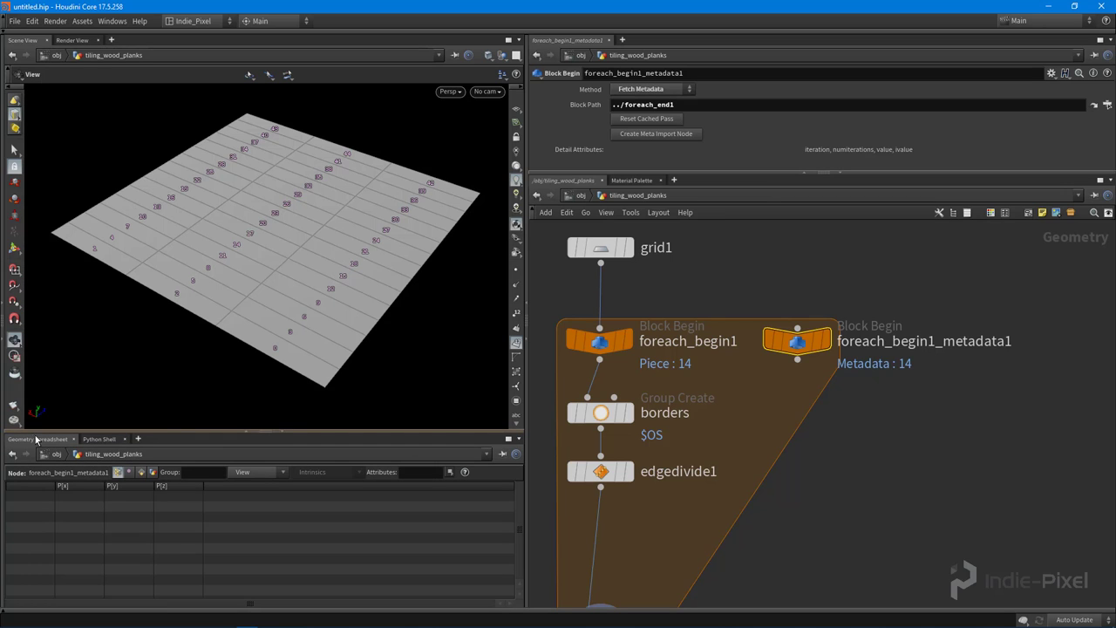
click(137, 439)
mouse_move(177, 467)
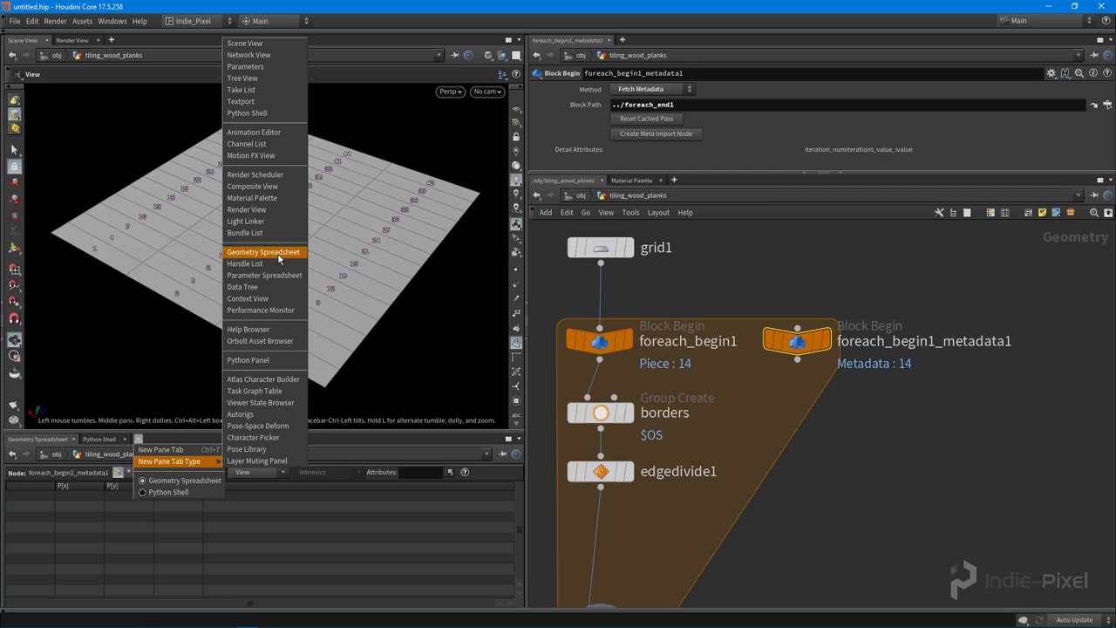
click(361, 456)
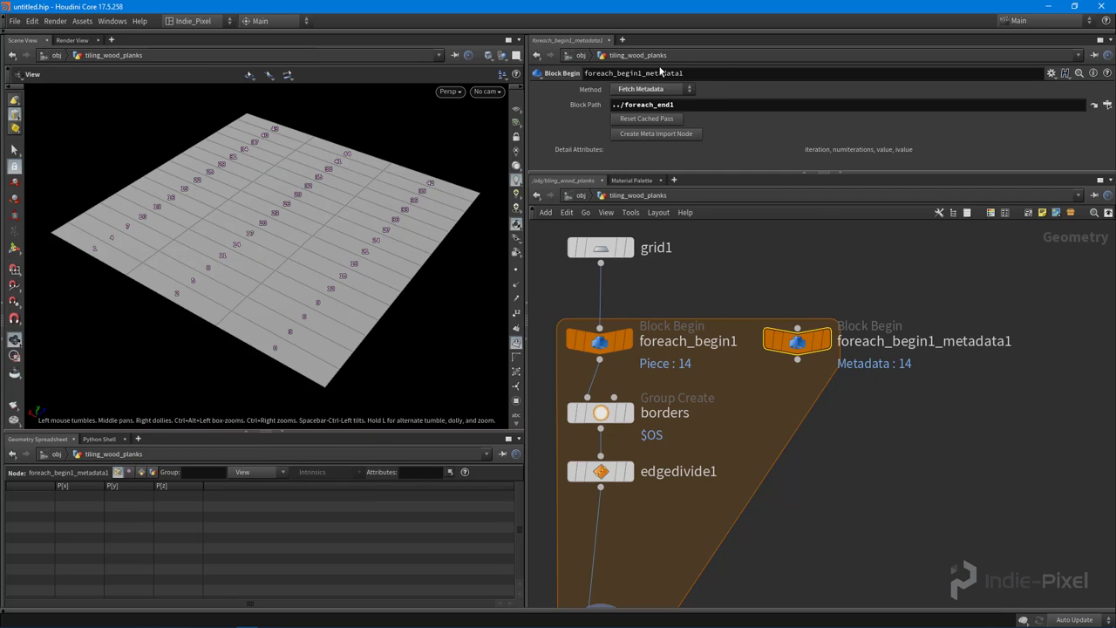
- Show the metadata node's detail attributes (iteration 14, numiterations 15) and bring foreach_end1 into view
click(154, 472)
drag(284, 309, 264, 319)
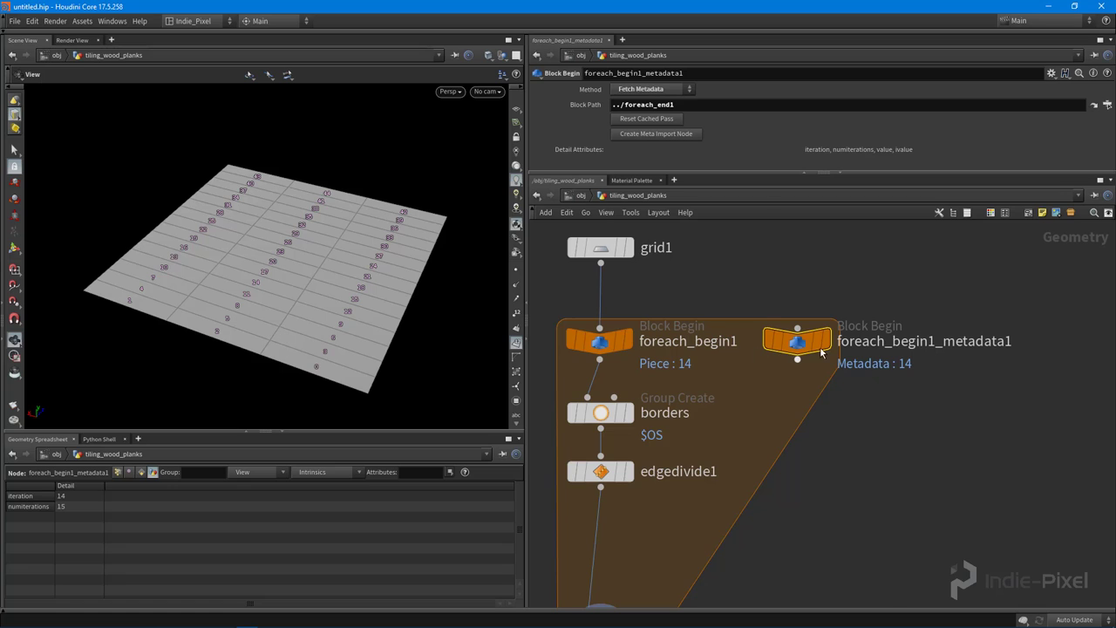
drag(805, 351, 795, 348)
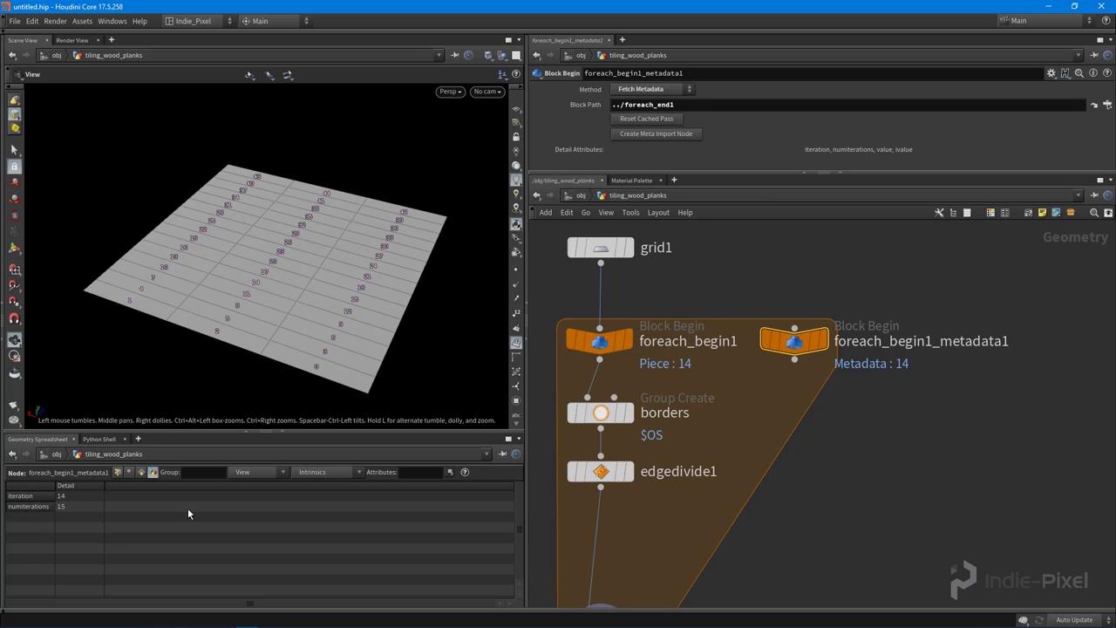
middle_drag(665, 538, 735, 438)
- Enable Single Pass on foreach_end1 and check the metadata node's values
click(675, 534)
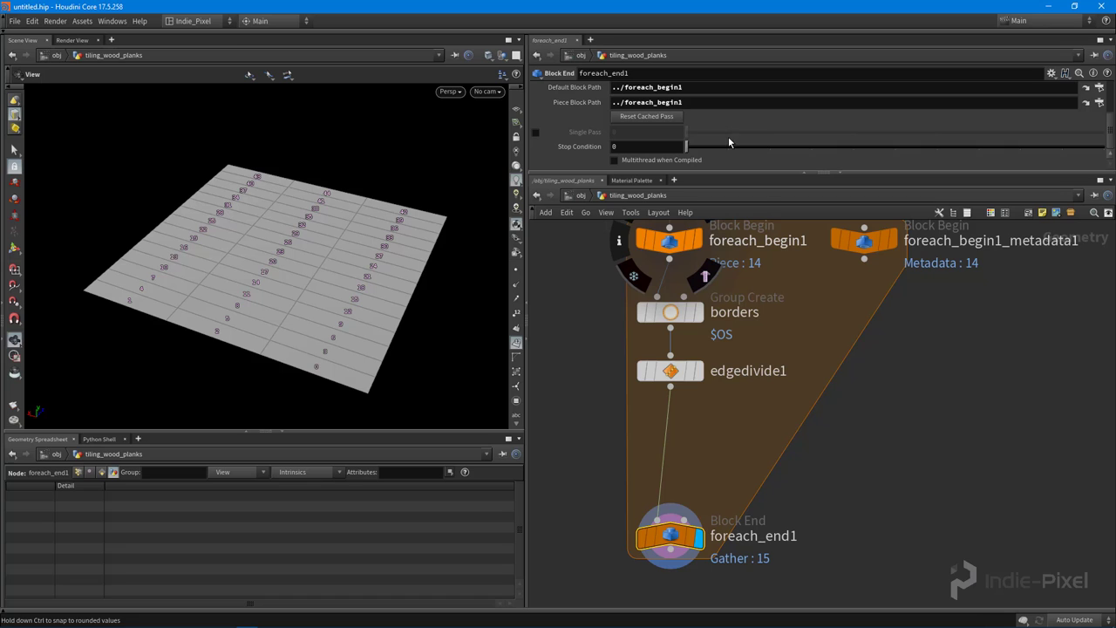
click(535, 131)
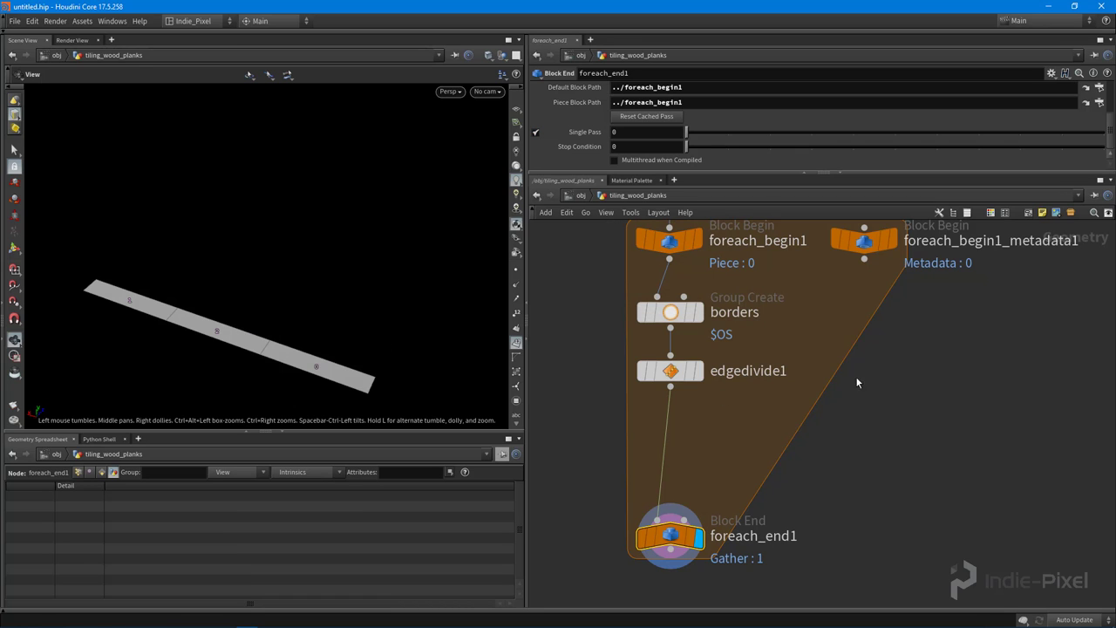
click(863, 241)
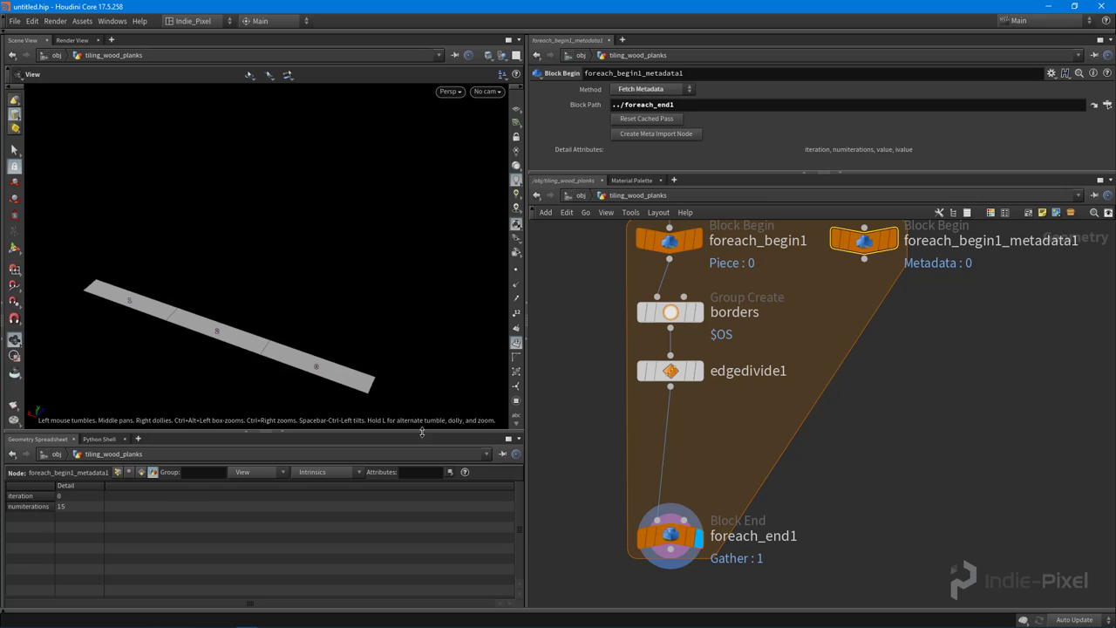
scroll(927, 356, up, 2)
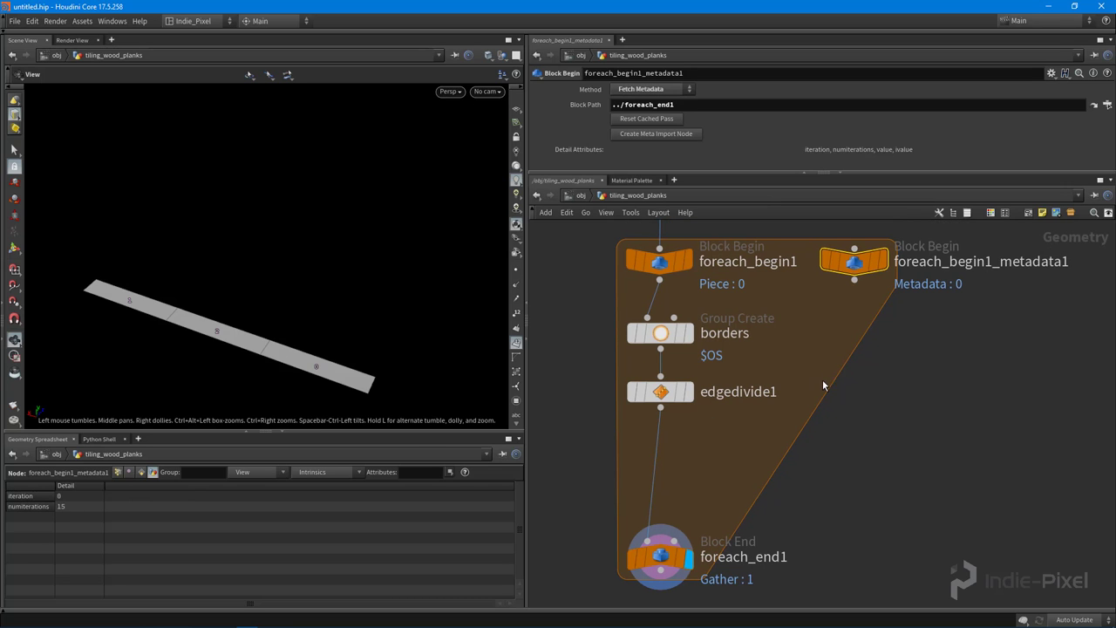
mouse_move(855, 281)
mouse_down()
mouse_move(838, 364)
mouse_move(853, 279)
mouse_up()
- Compare foreach_end1 with the metadata node, pinning the spreadsheet to the metadata node
click(659, 573)
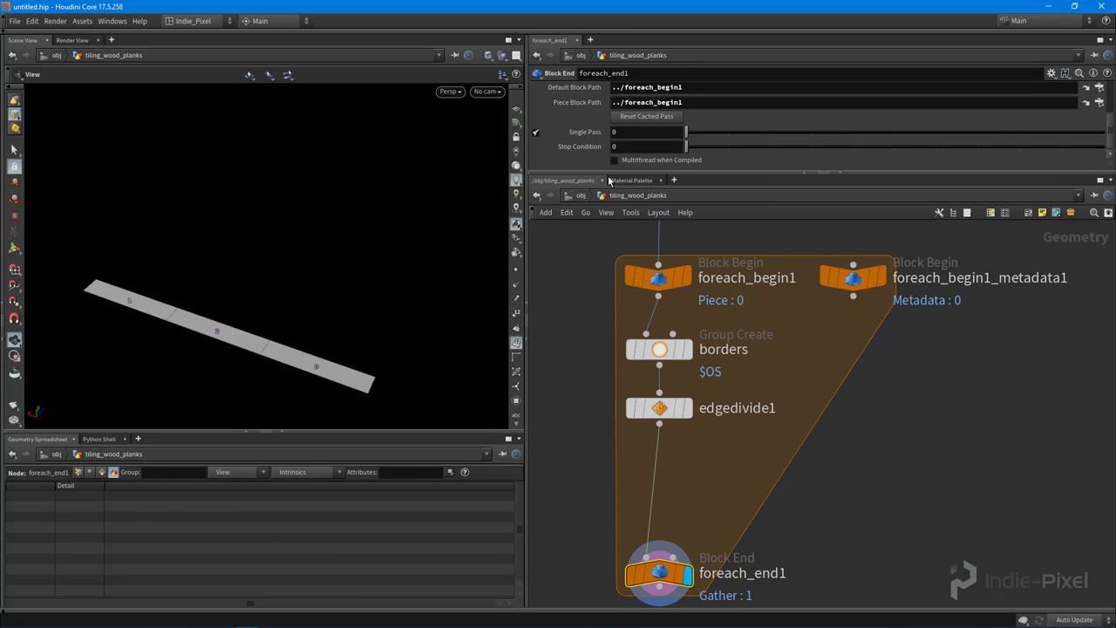
click(857, 274)
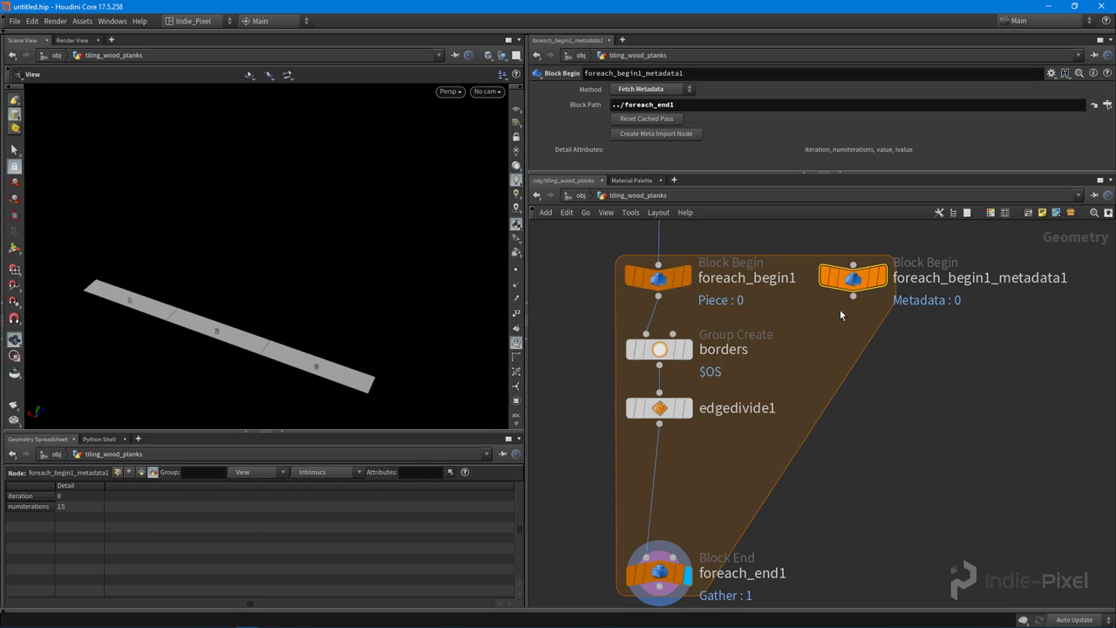
click(660, 573)
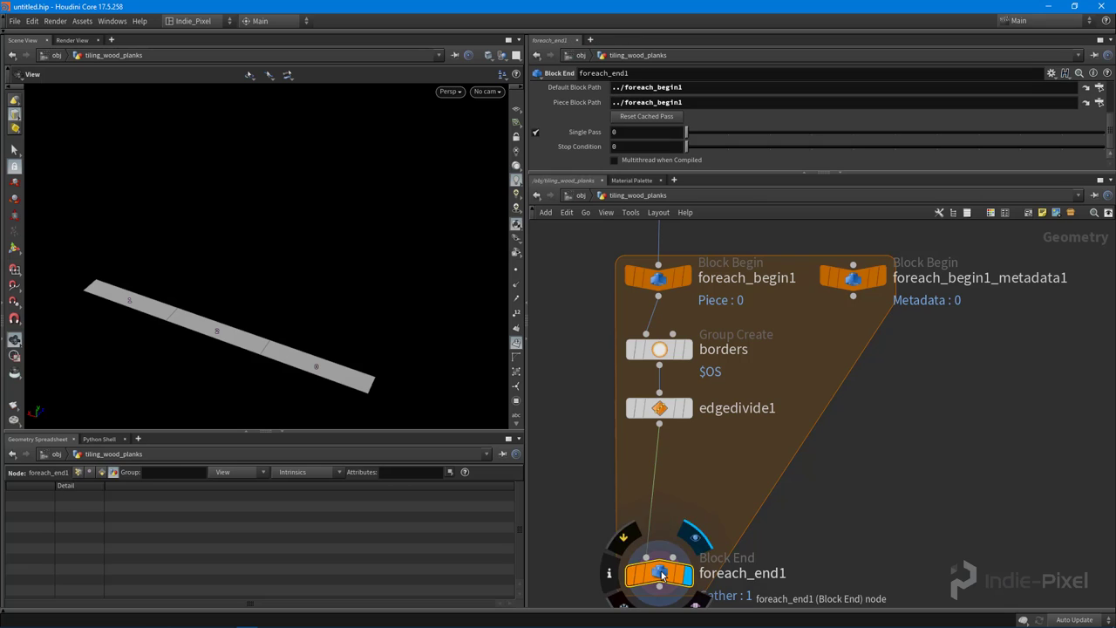
click(853, 277)
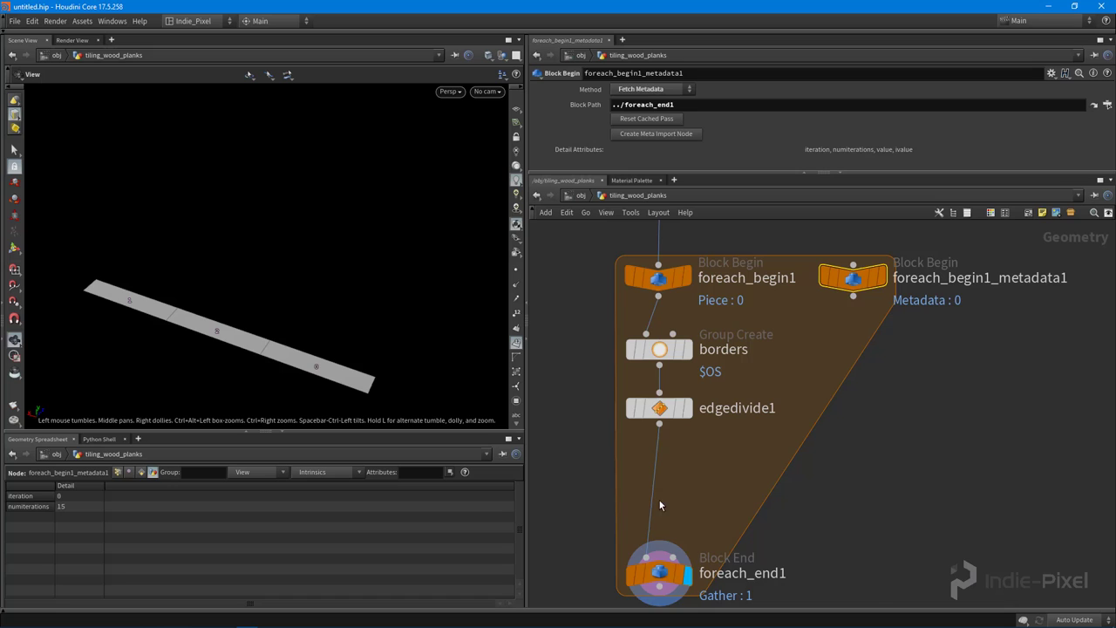
click(655, 573)
mouse_move(653, 575)
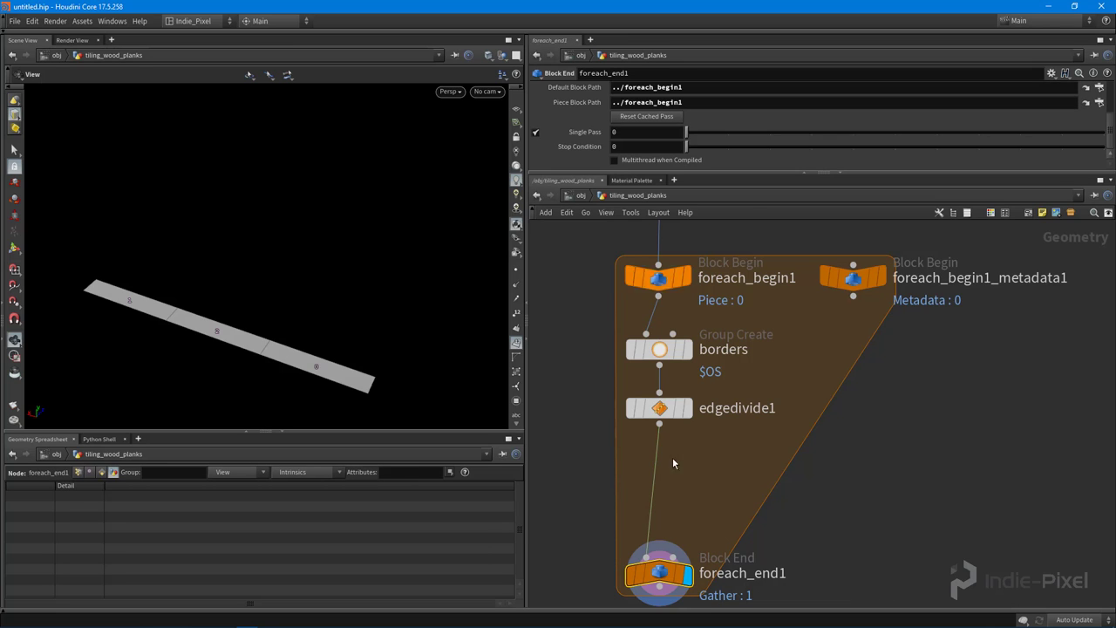
click(853, 281)
mouse_move(853, 281)
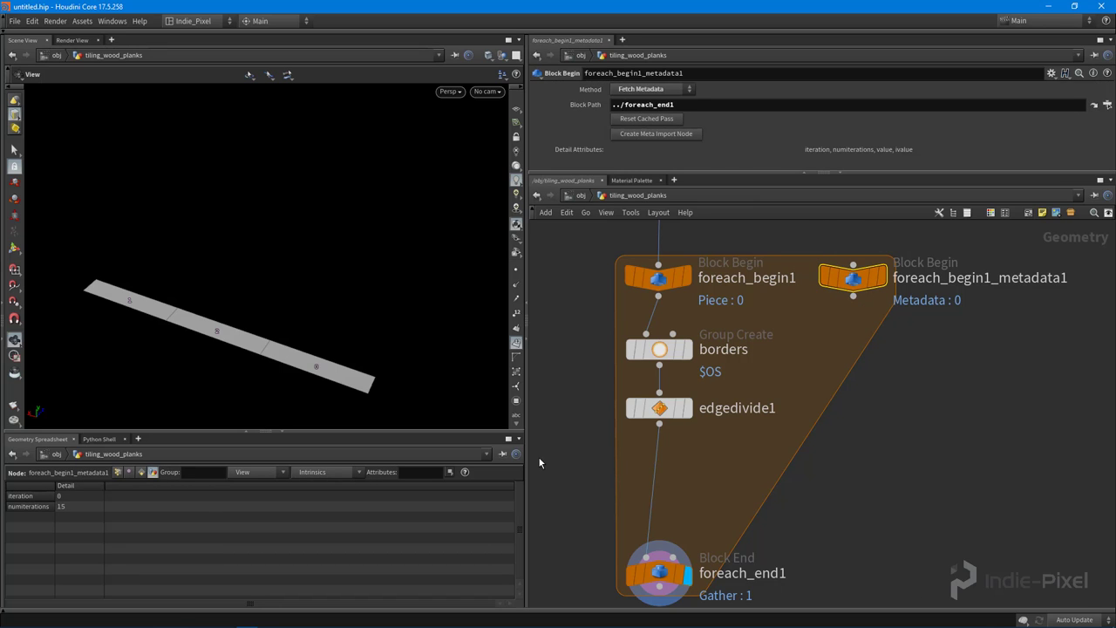
click(502, 454)
- Scrub foreach_end1's Single Pass value, then box-select and deselect the loop nodes
click(660, 575)
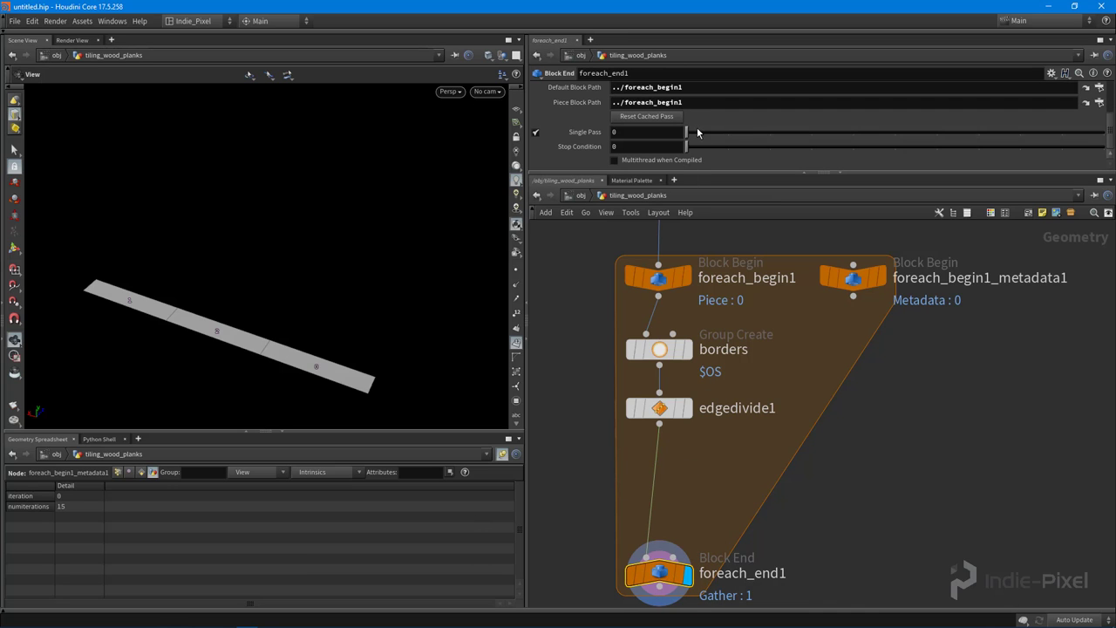
mouse_move(697, 132)
mouse_down()
mouse_move(1083, 116)
mouse_move(681, 122)
mouse_up()
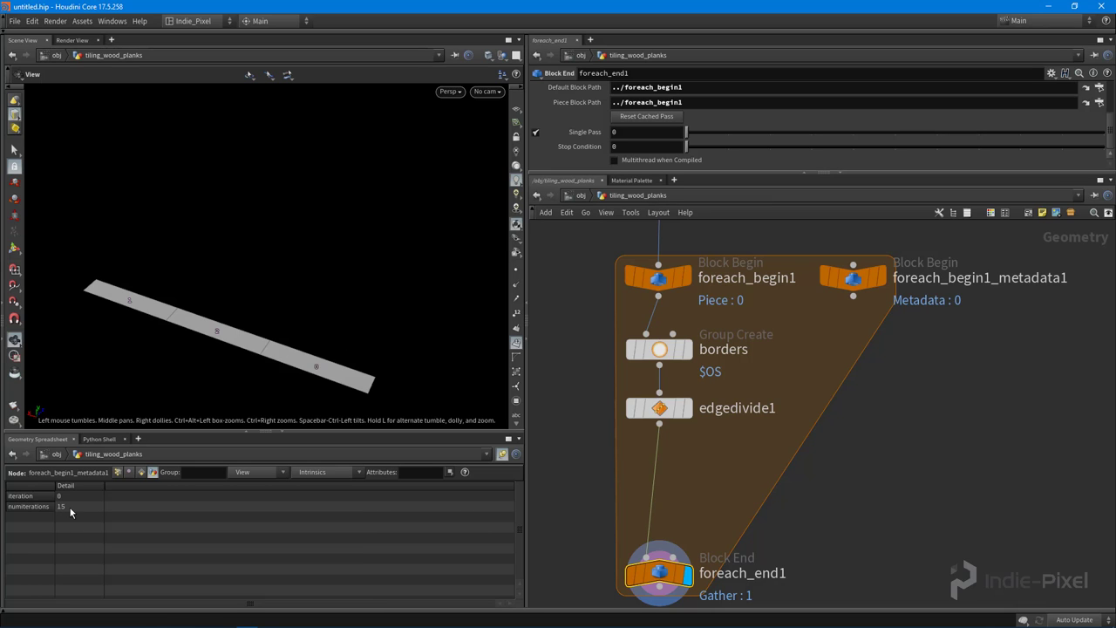
drag(567, 244, 739, 599)
click(834, 425)
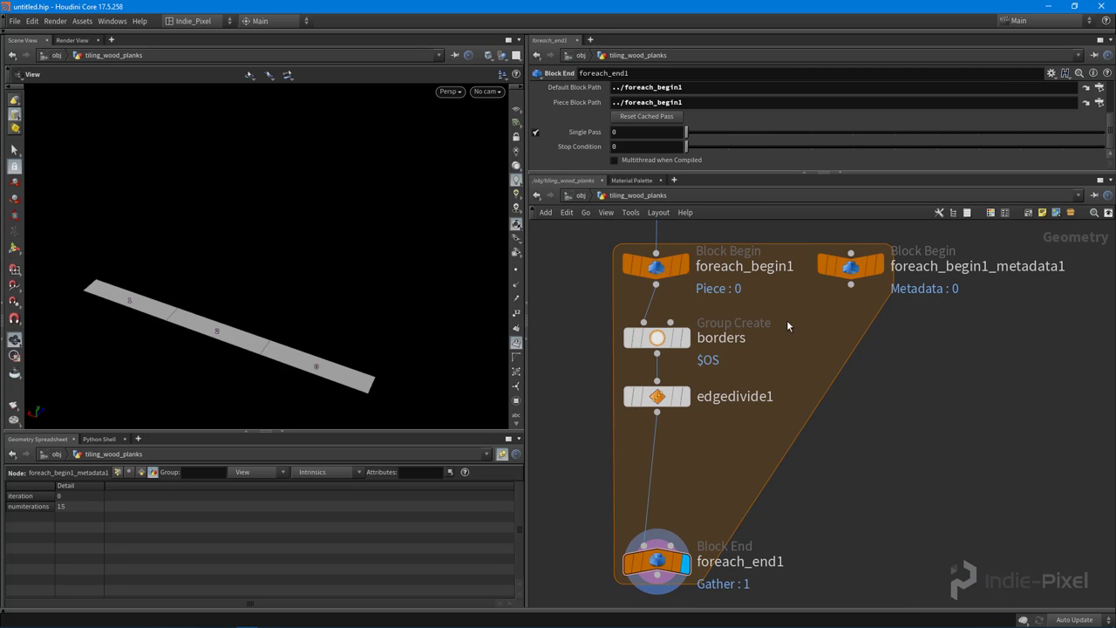
- Rename foreach_begin1_metadata1 to main_loop and nudge foreach_end1 lower
double_click(977, 297)
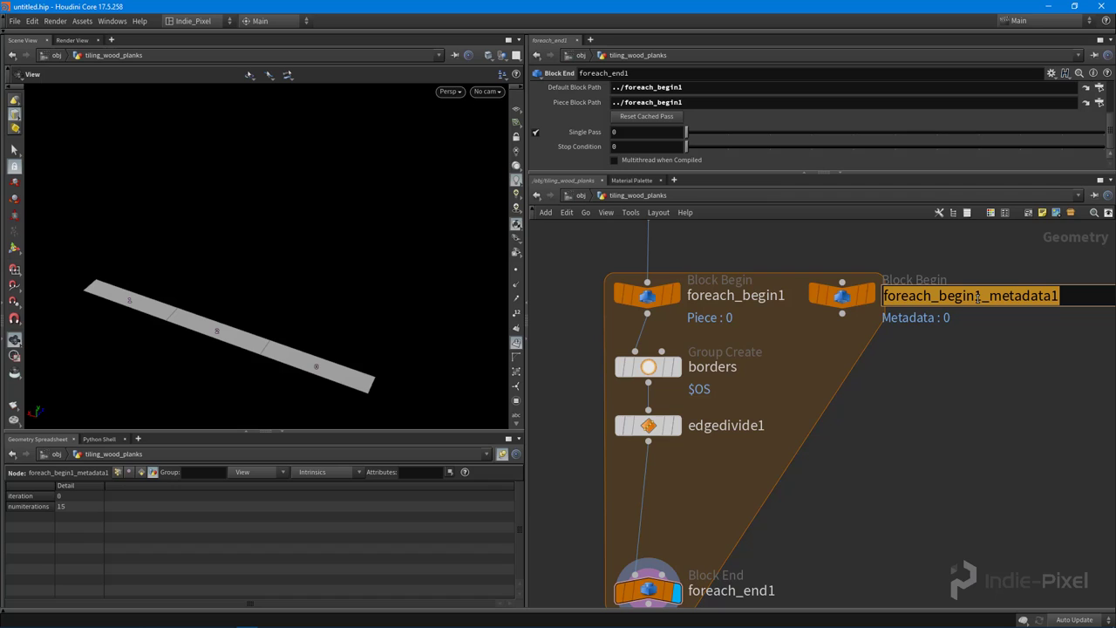
text(main)
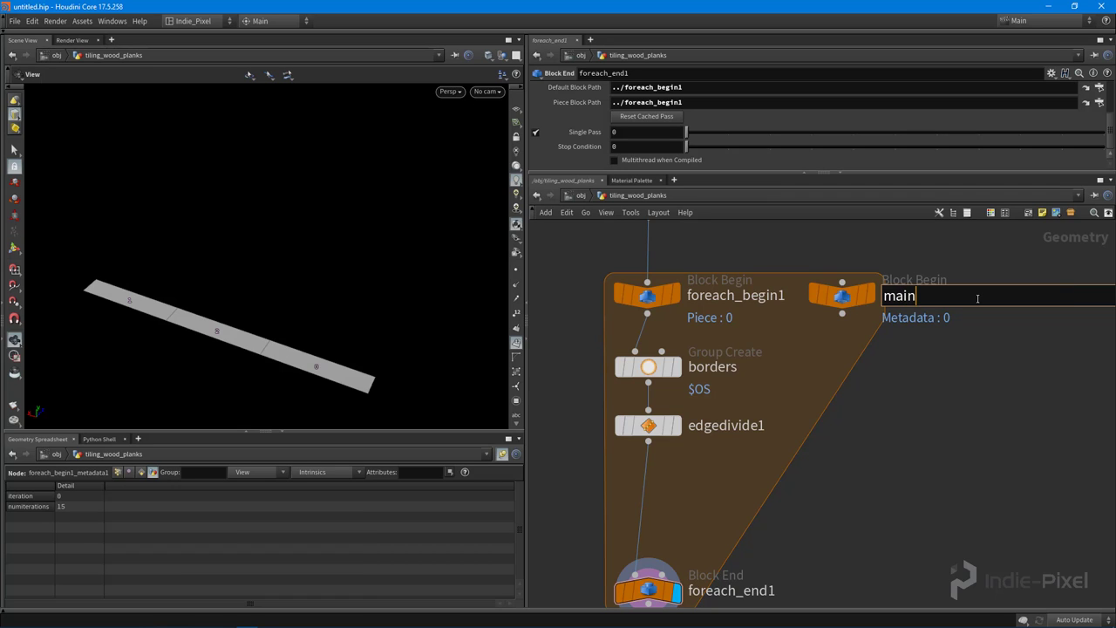
text(_loop)
key(Return)
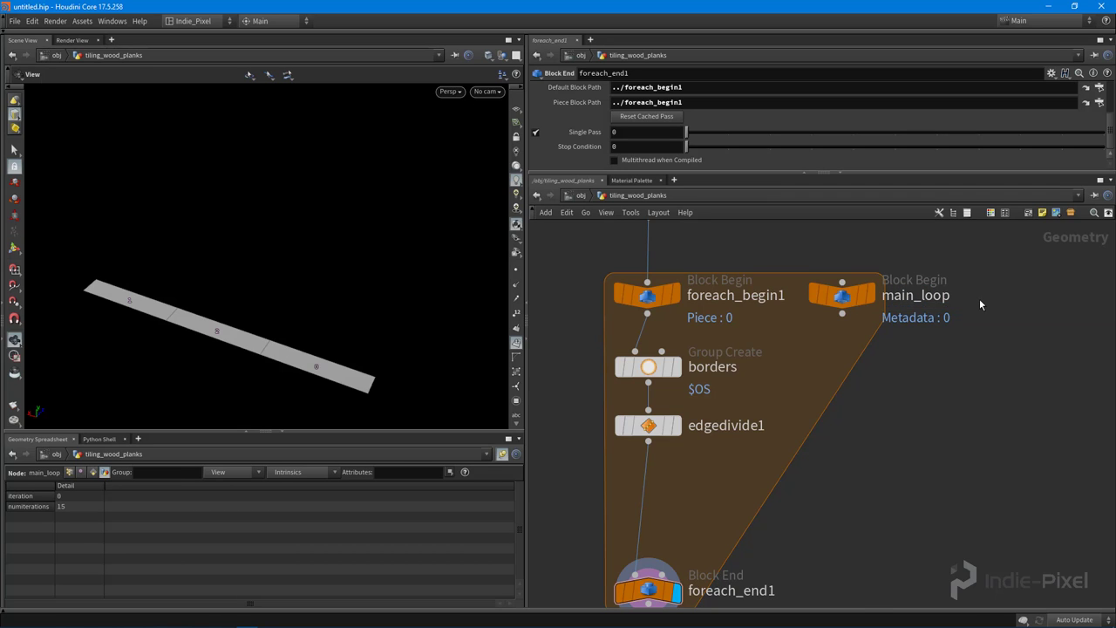
drag(841, 301, 844, 300)
mouse_move(845, 300)
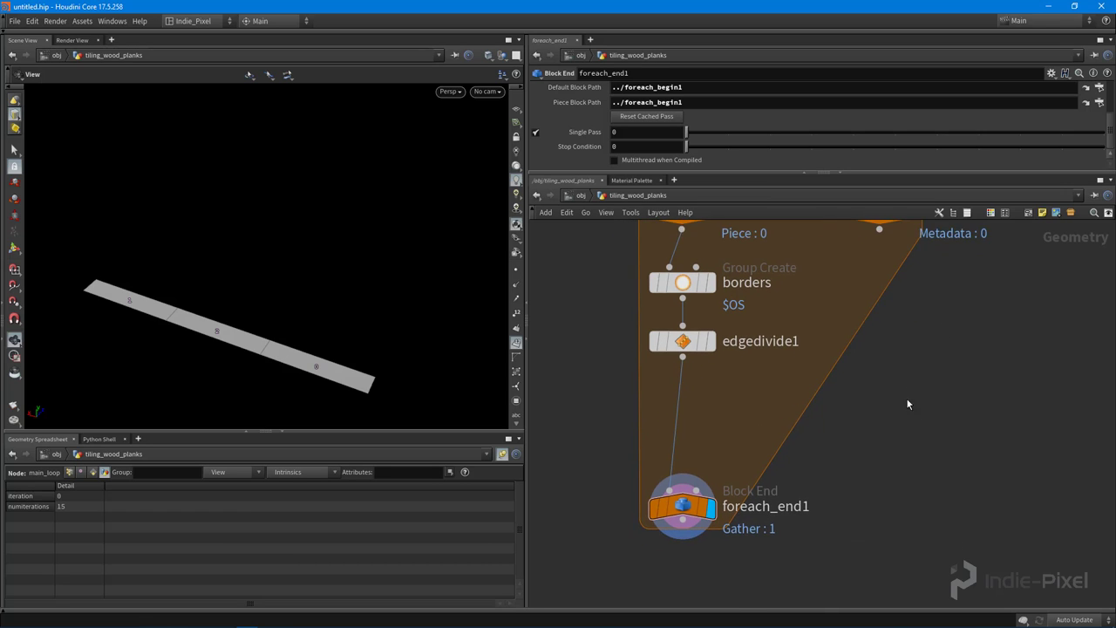
mouse_move(682, 488)
drag(682, 488, 669, 499)
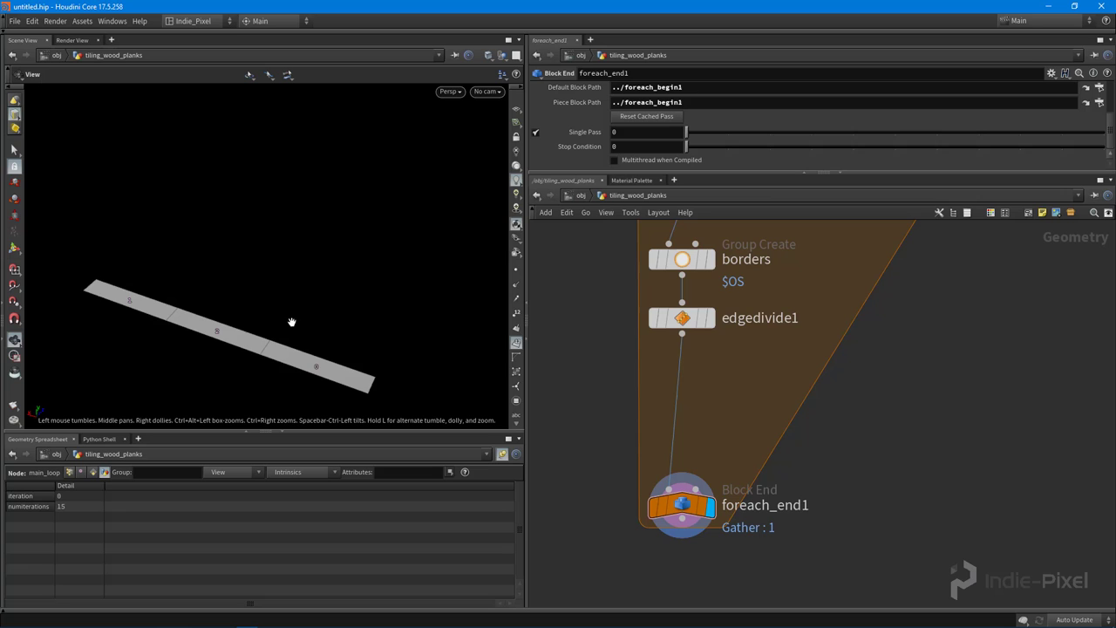
- Turn off Single Pass on foreach_end1 so all 15 plank rows are gathered
click(535, 132)
mouse_move(321, 309)
mouse_down()
mouse_move(362, 292)
mouse_move(267, 253)
mouse_move(338, 295)
mouse_up()
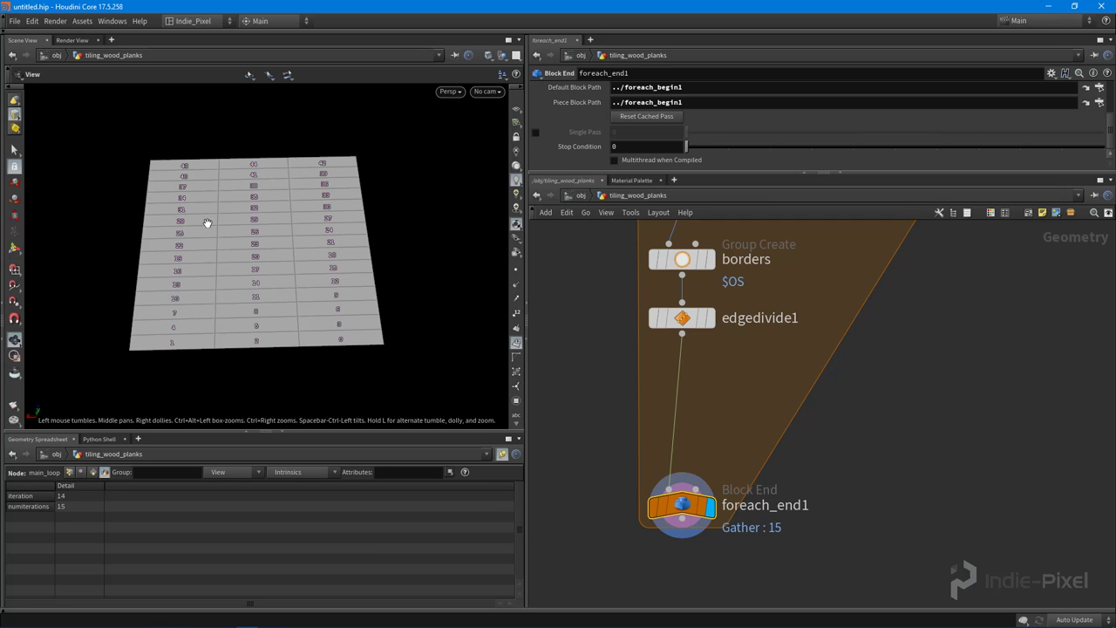
scroll(185, 210, up, 4)
scroll(305, 267, down, 3)
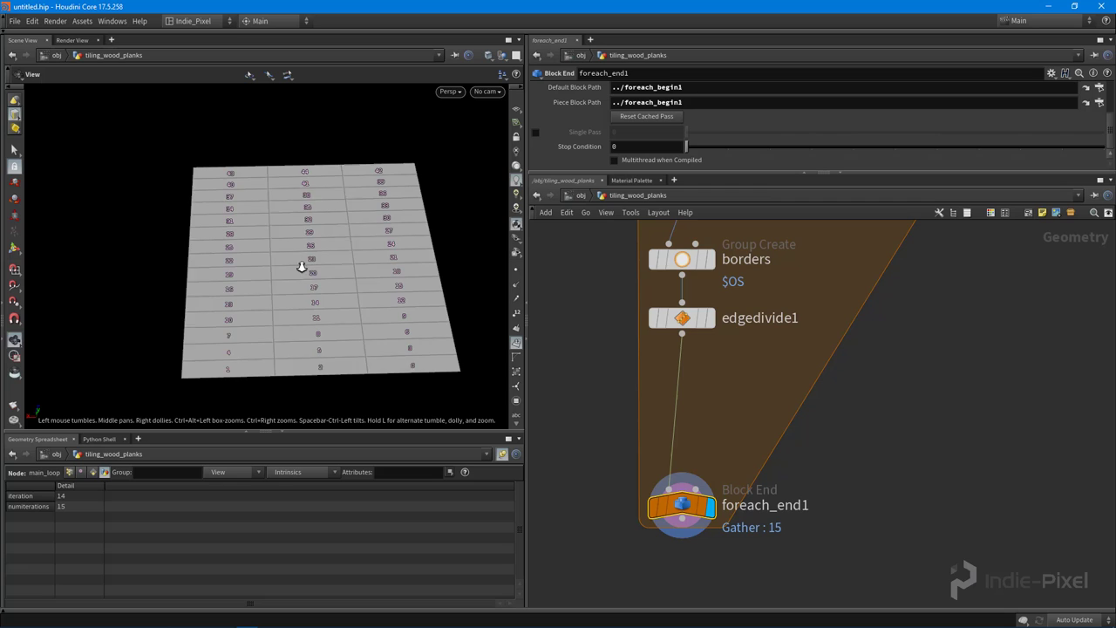
drag(304, 267, 293, 261)
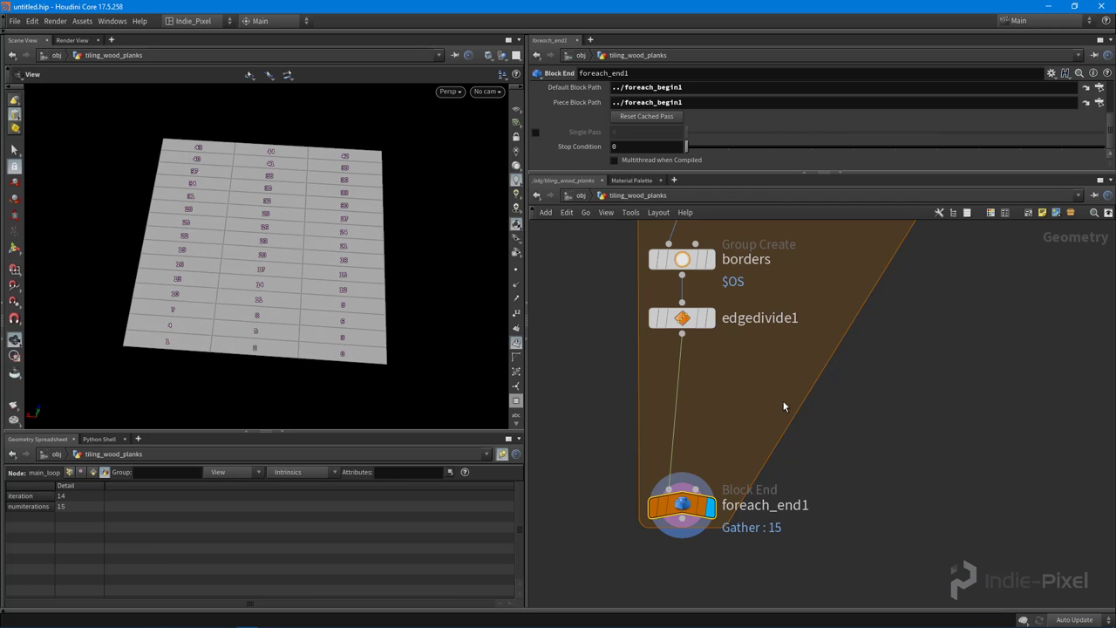
- Add a Transform node, transform1, wired after edgedivide1 inside the loop
key(Tab)
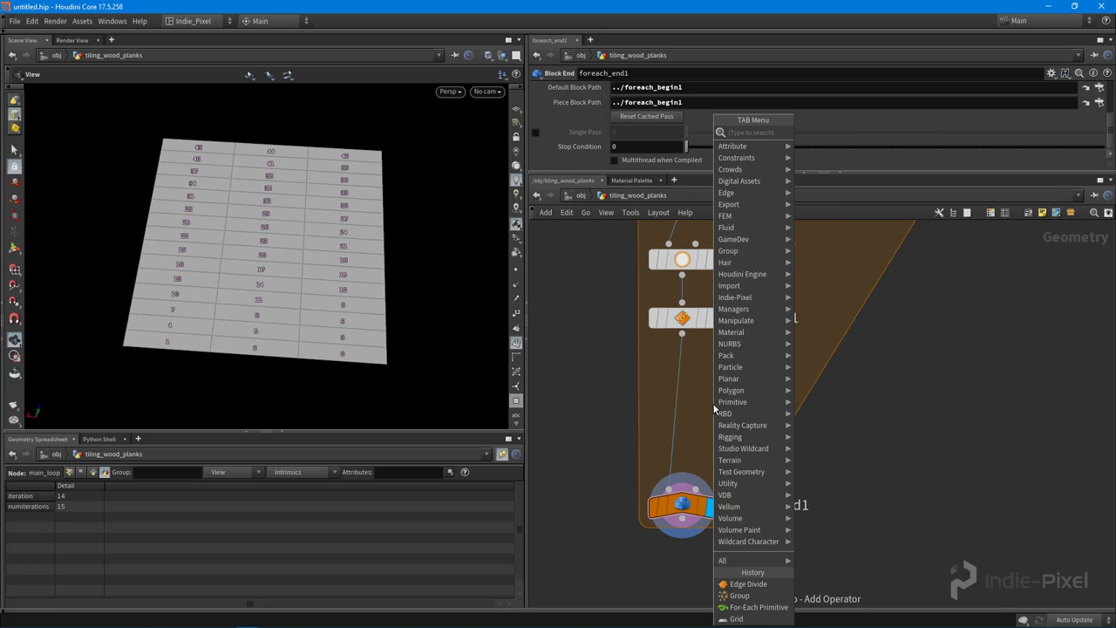
text(tr)
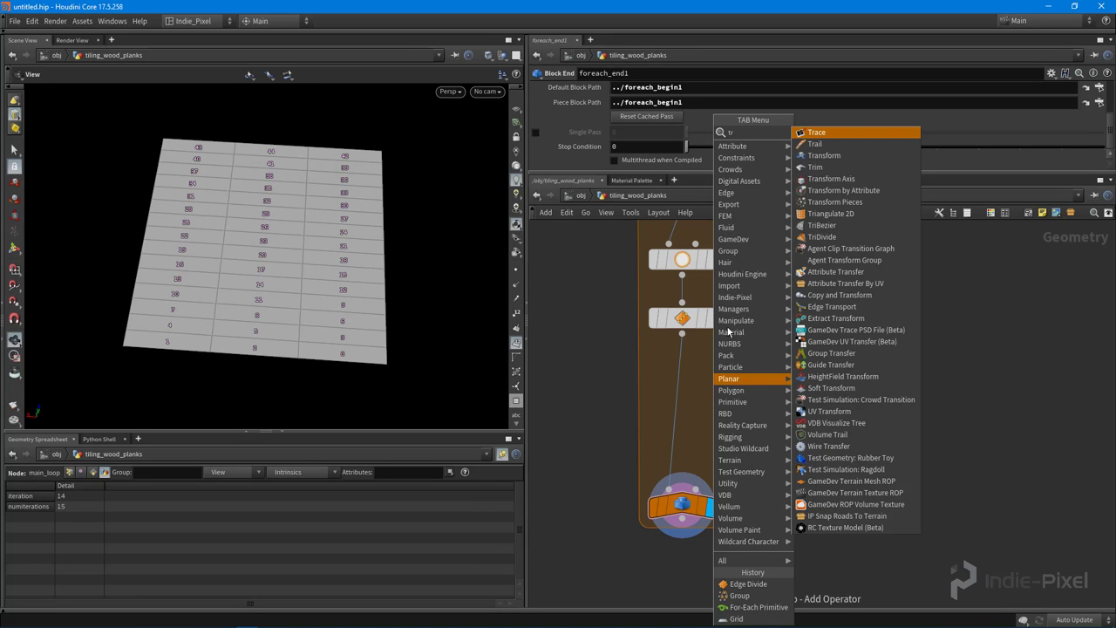
click(824, 156)
click(689, 358)
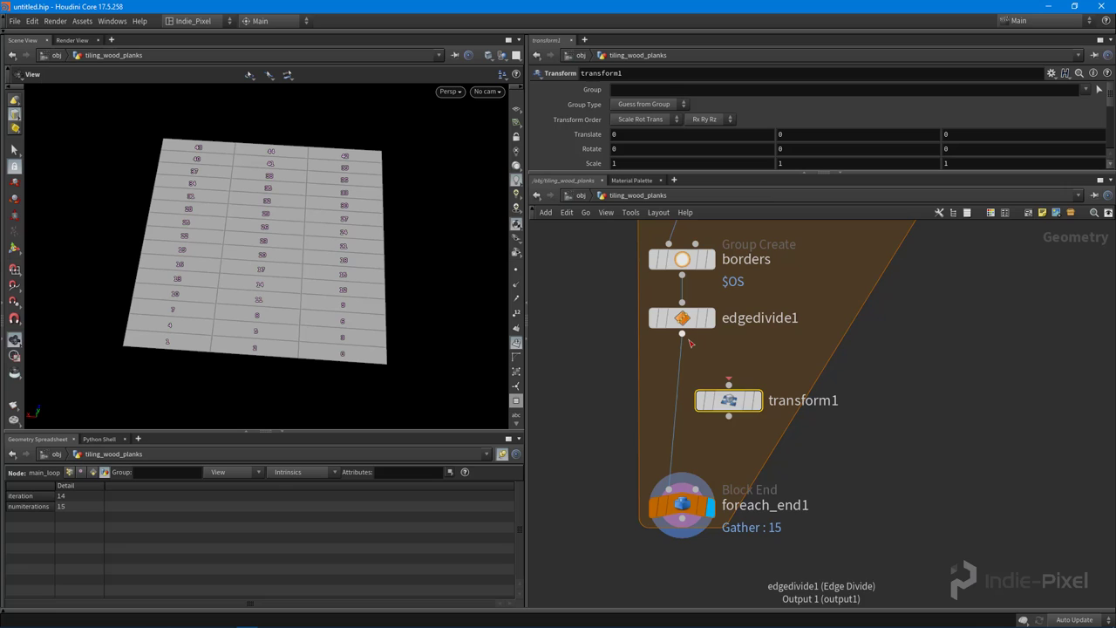
drag(682, 333, 701, 453)
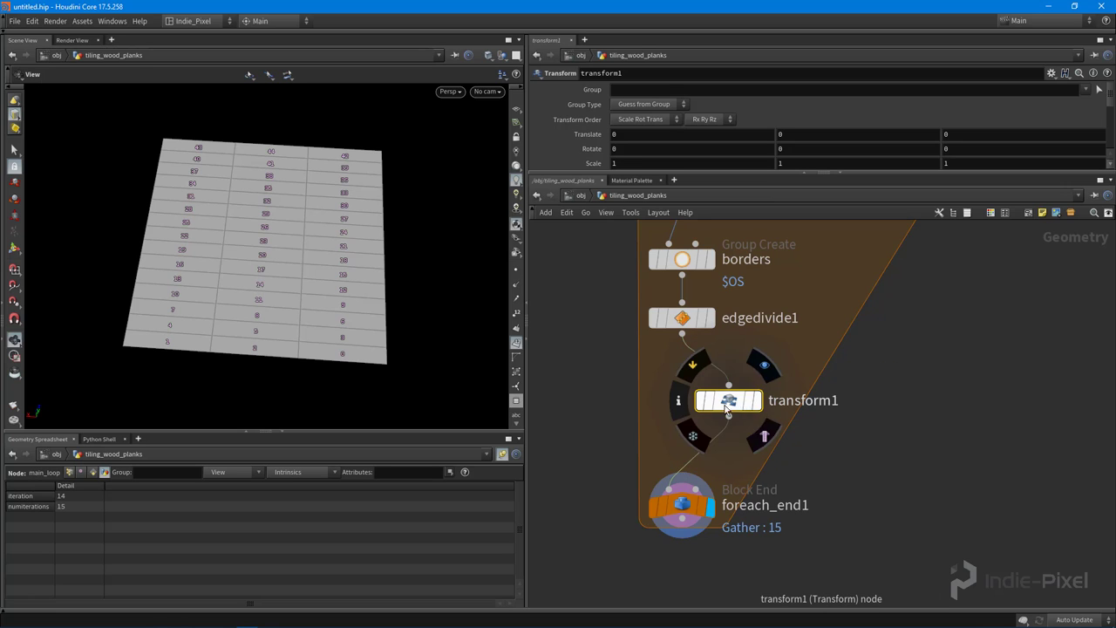
drag(728, 412, 681, 408)
middle_drag(652, 431, 655, 516)
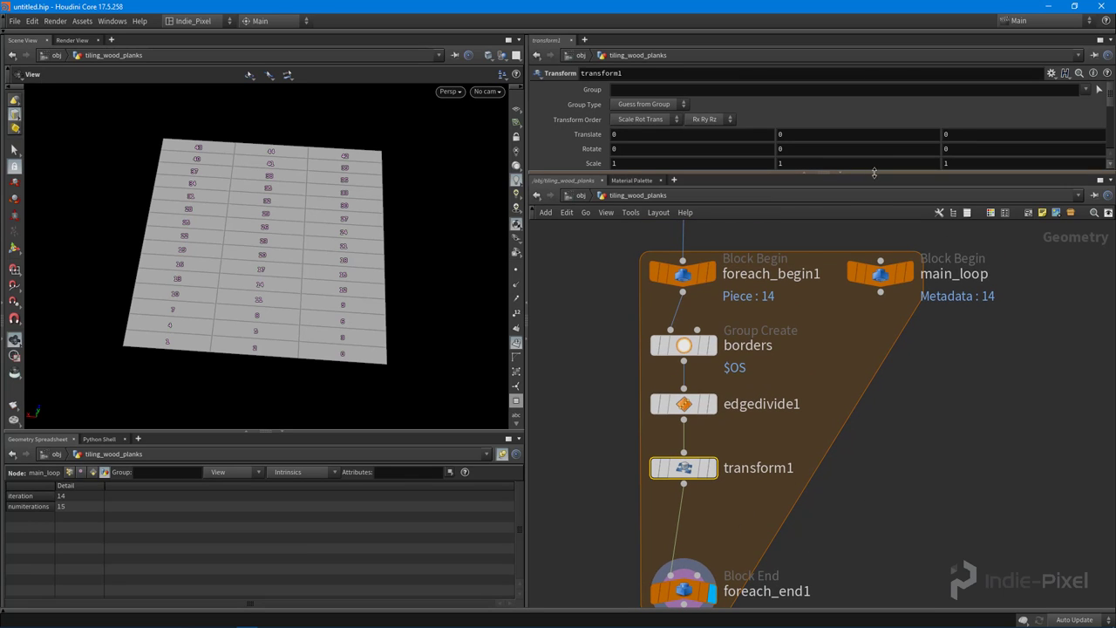
drag(874, 172, 875, 233)
scroll(804, 401, down, 3)
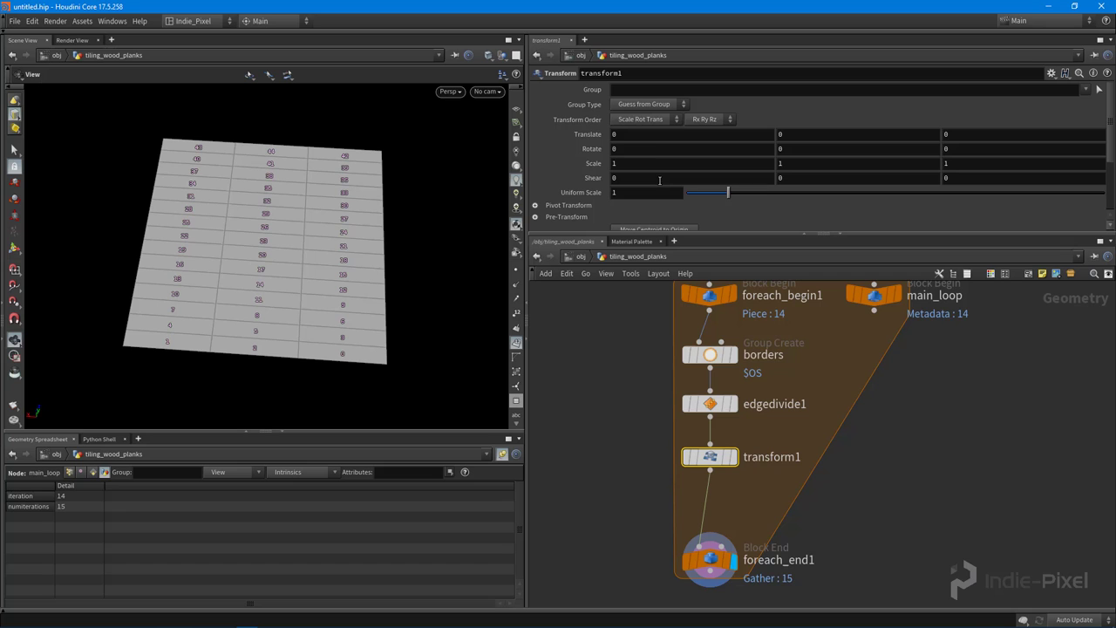
mouse_move(627, 134)
middle_down()
mouse_move(689, 136)
mouse_move(314, 144)
mouse_move(634, 128)
middle_up()
middle_drag(816, 364, 812, 383)
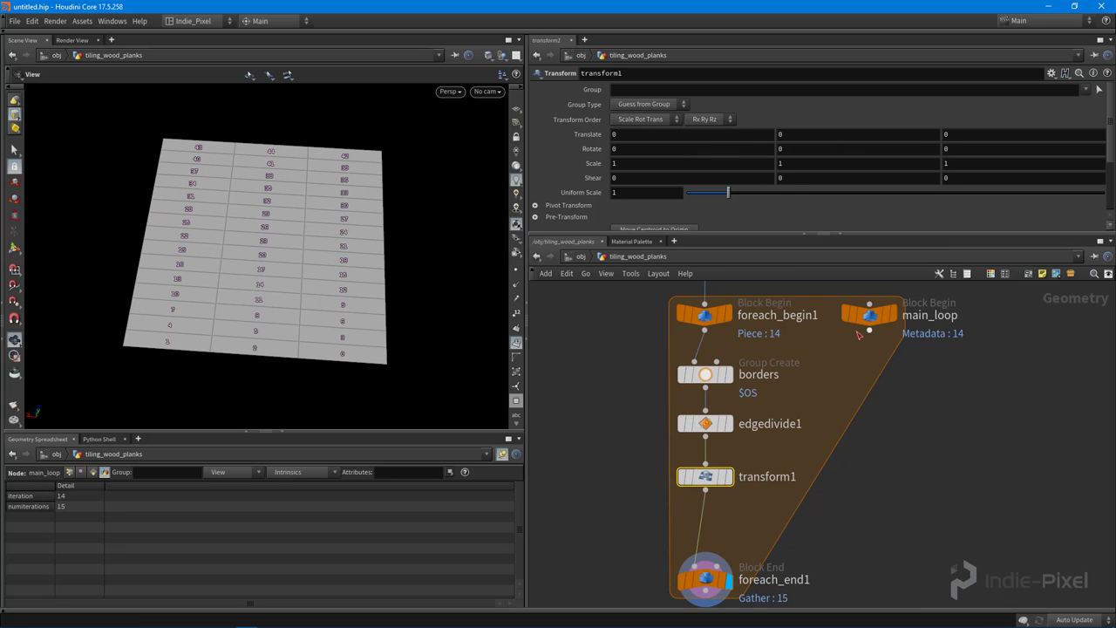
click(873, 316)
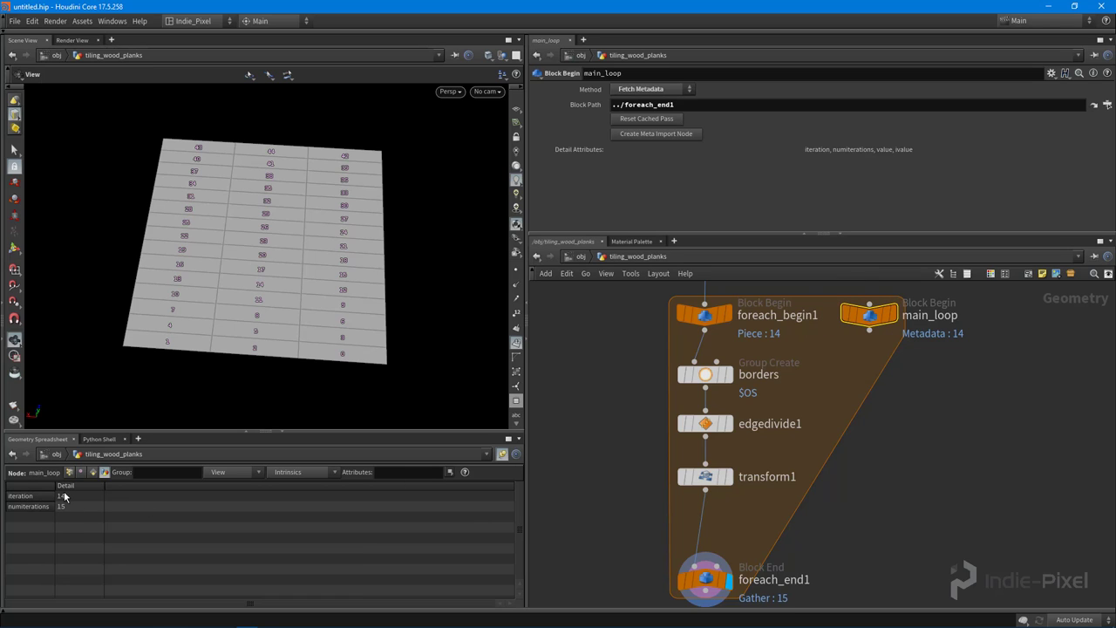
click(706, 477)
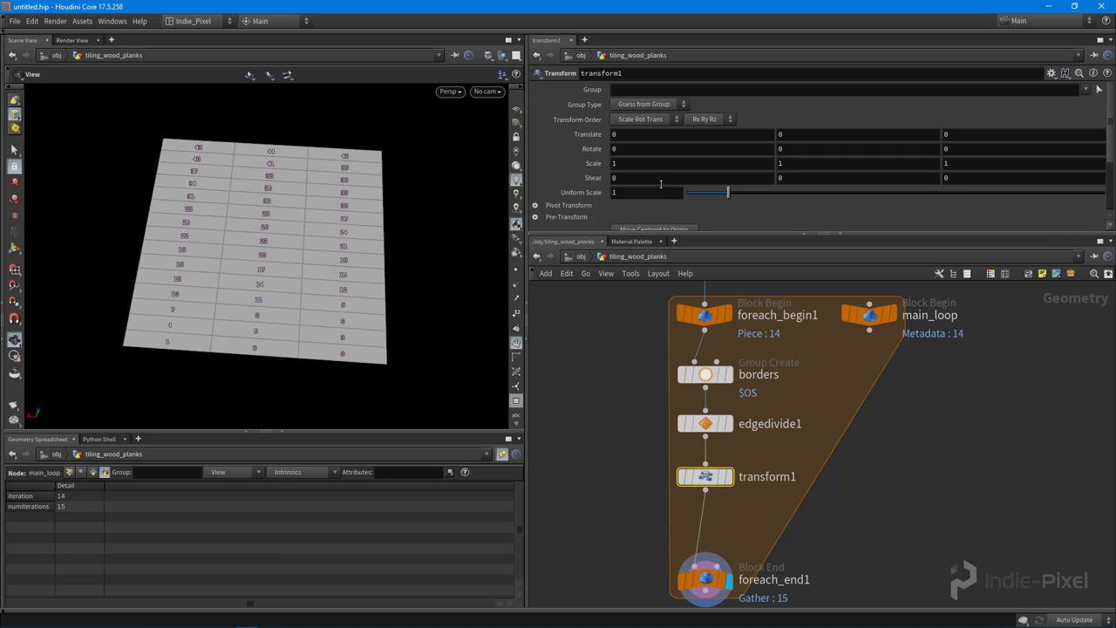
- Replace transform1's Translate X with detail("../main_loop/", "iteration", 0)
click(645, 134)
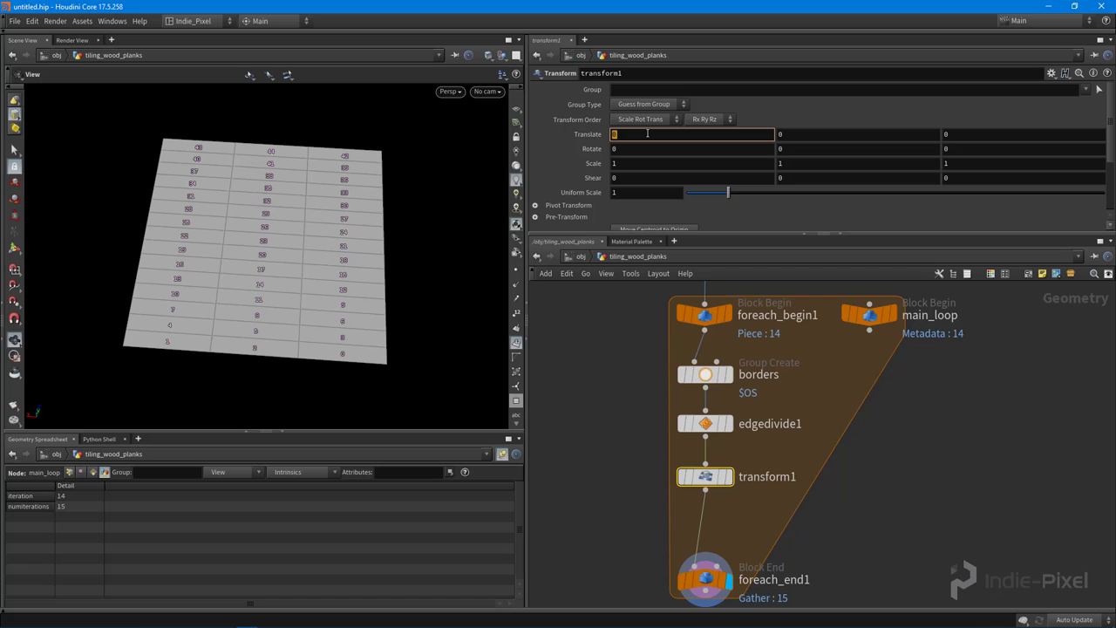
key(BackSpace)
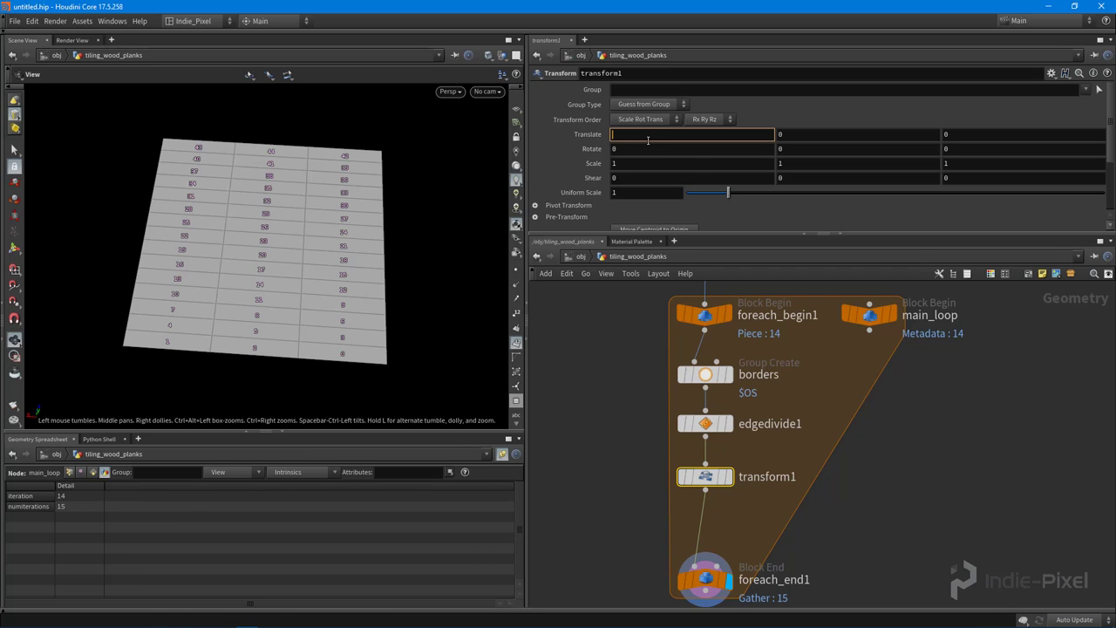
text(detail)
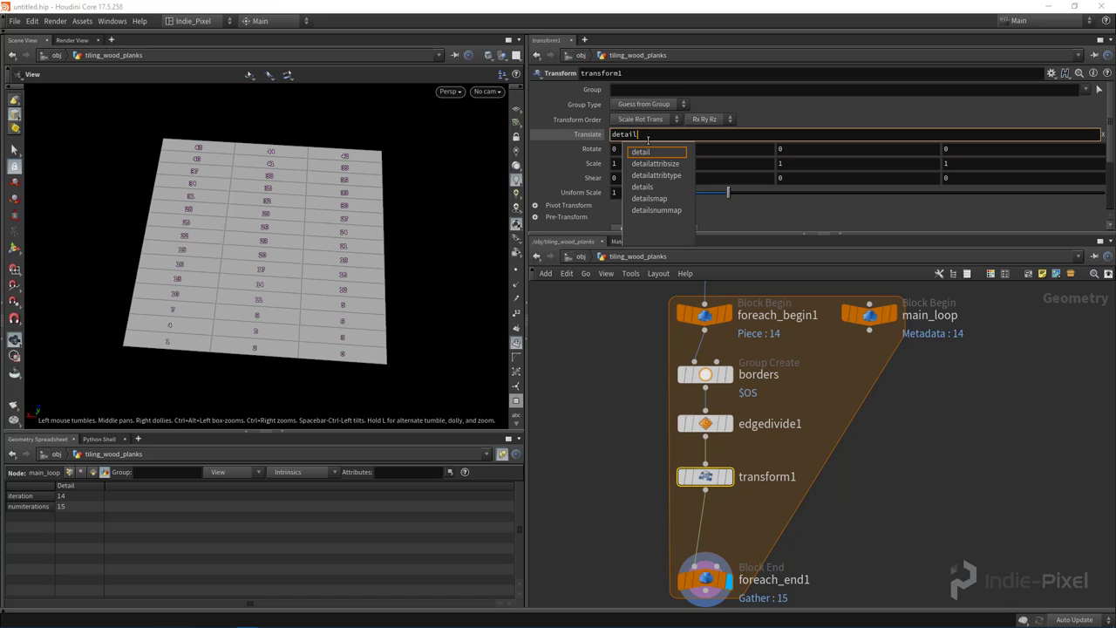
text(())
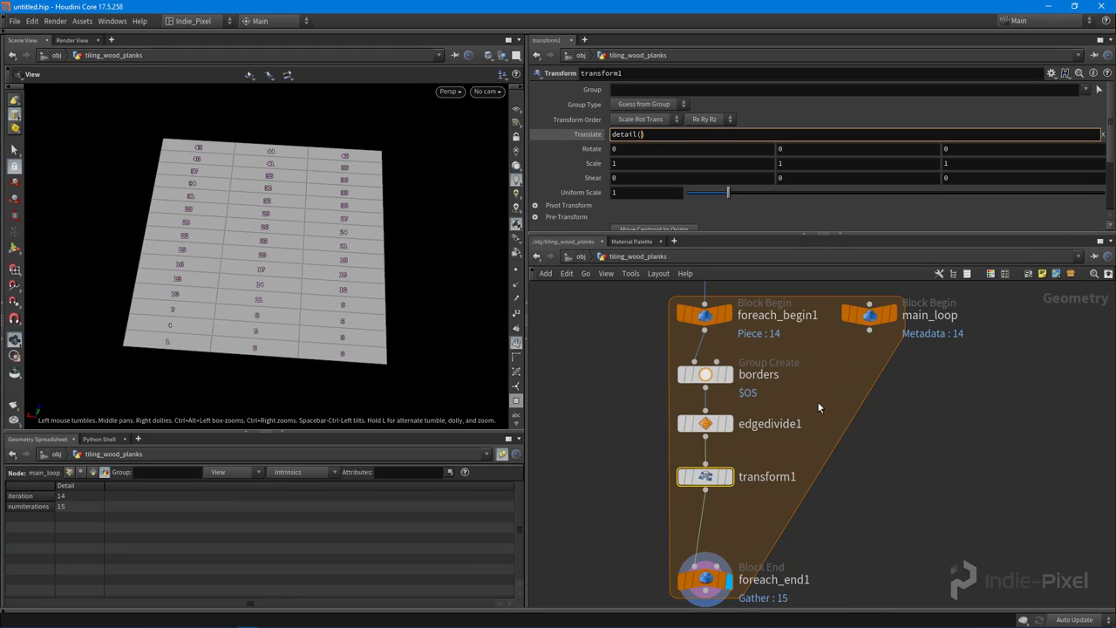
click(682, 137)
text("../)
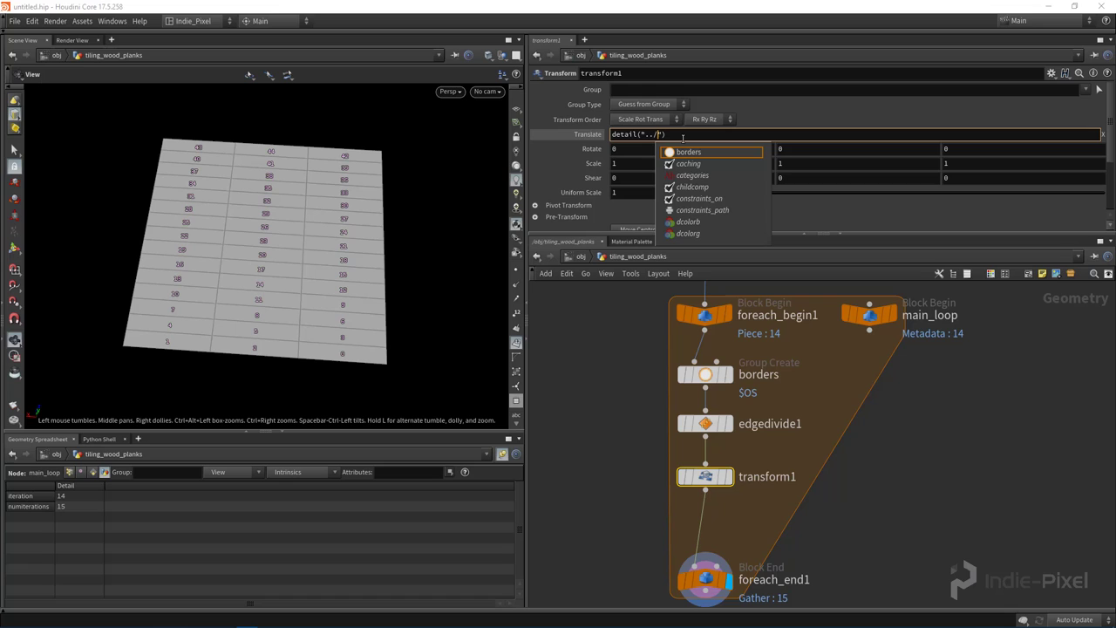
text(main_loop/)
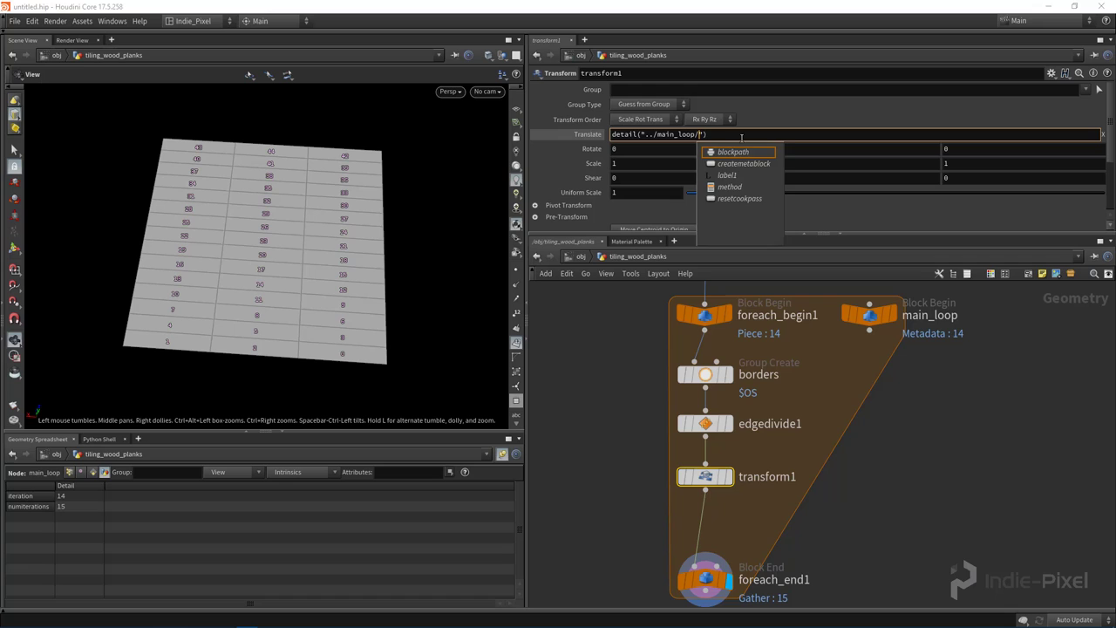
click(732, 135)
text(,)
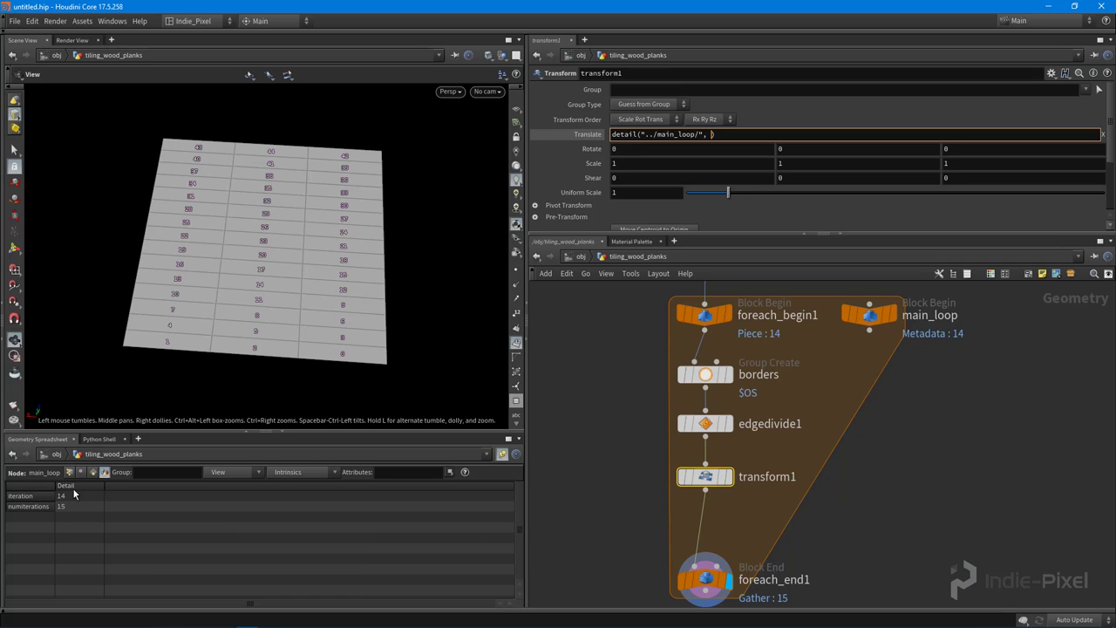
text(", "iteration", )
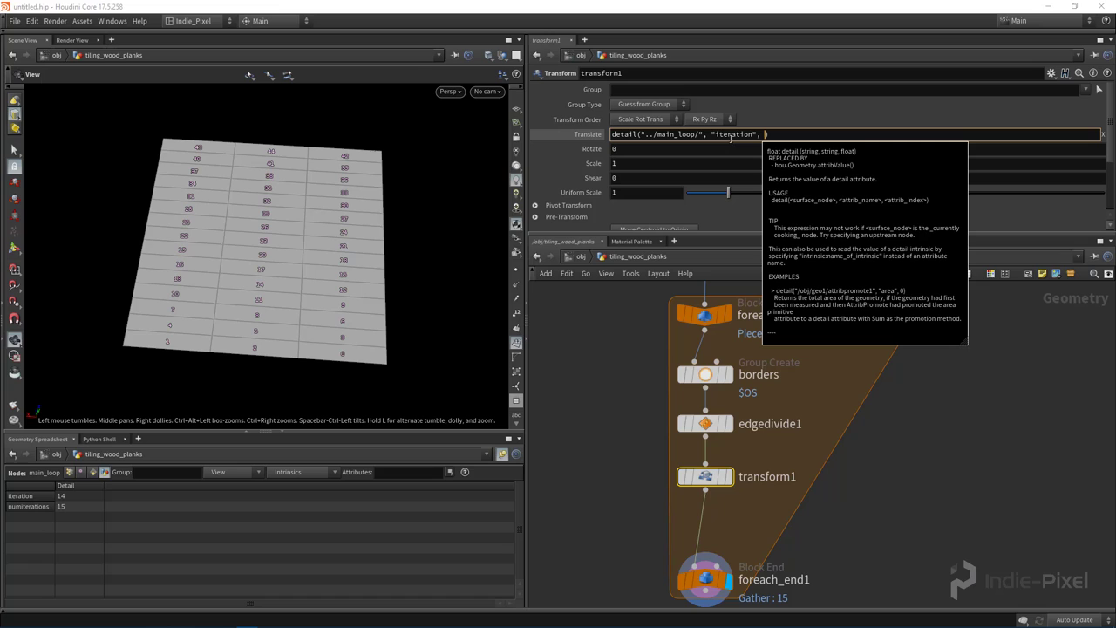
text(0)
text())
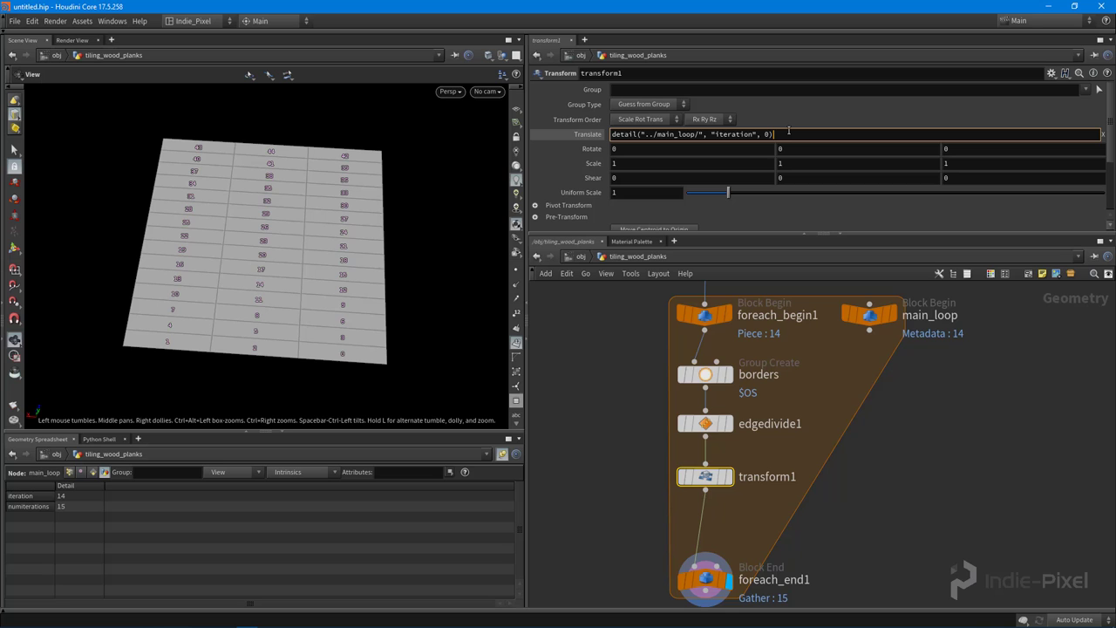
- Commit the Translate X expression and orbit to view the diagonally offset plank rows
key(Return)
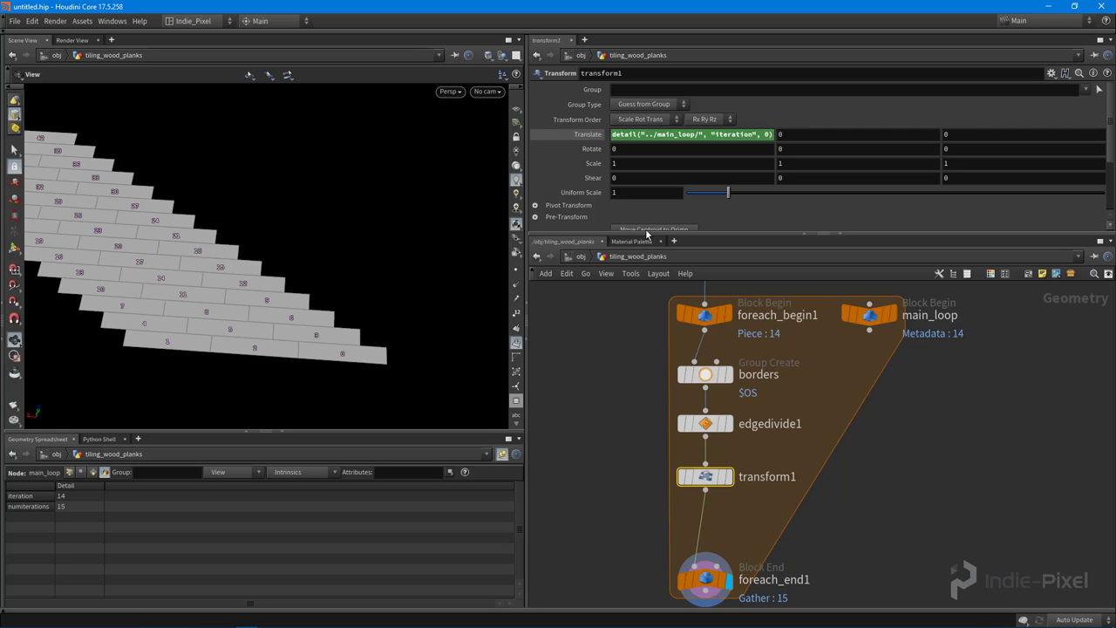
drag(409, 294, 295, 318)
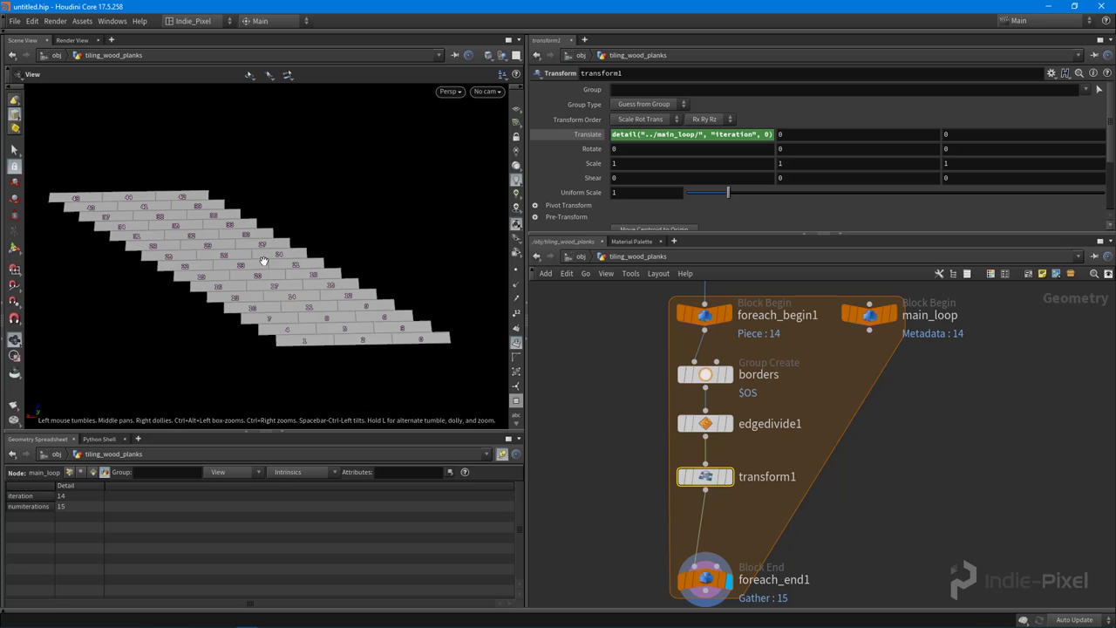
drag(263, 259, 314, 321)
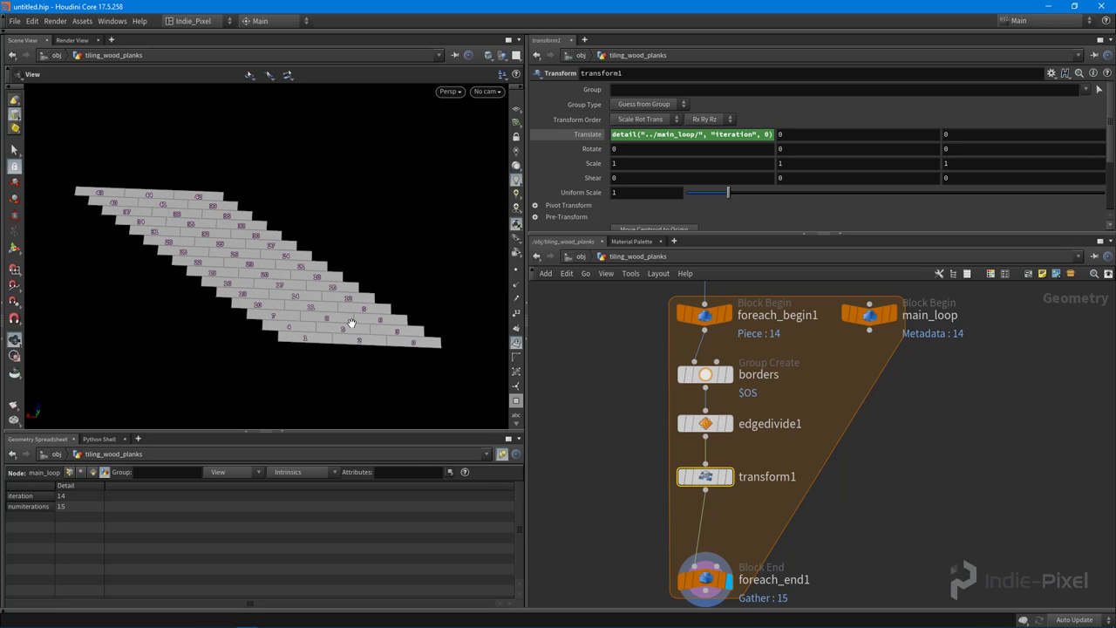
drag(854, 234, 854, 298)
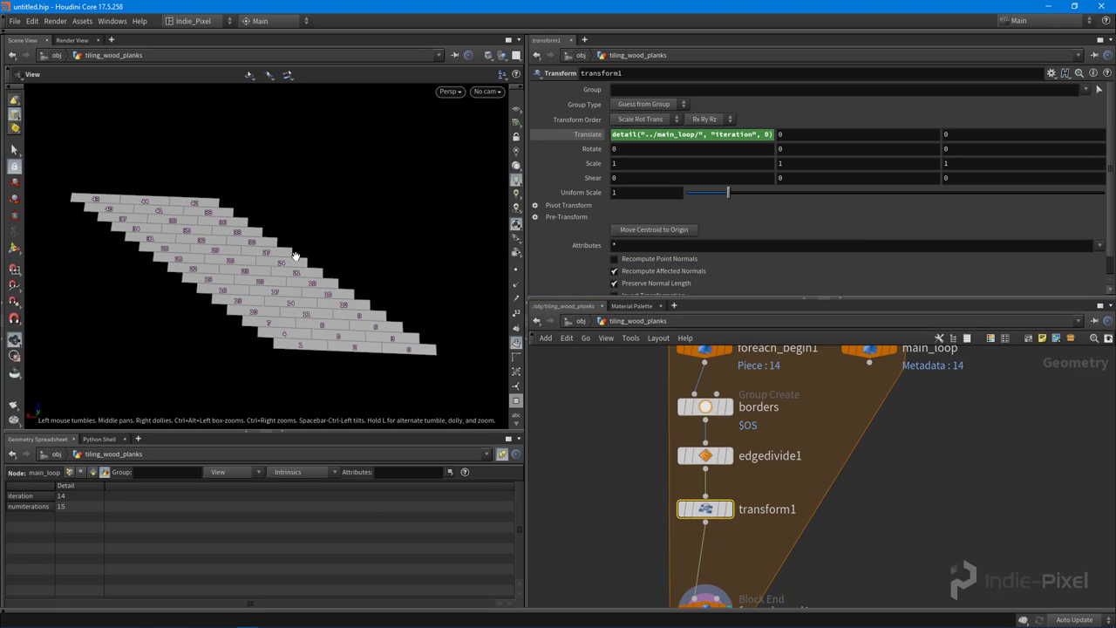
drag(355, 330, 353, 346)
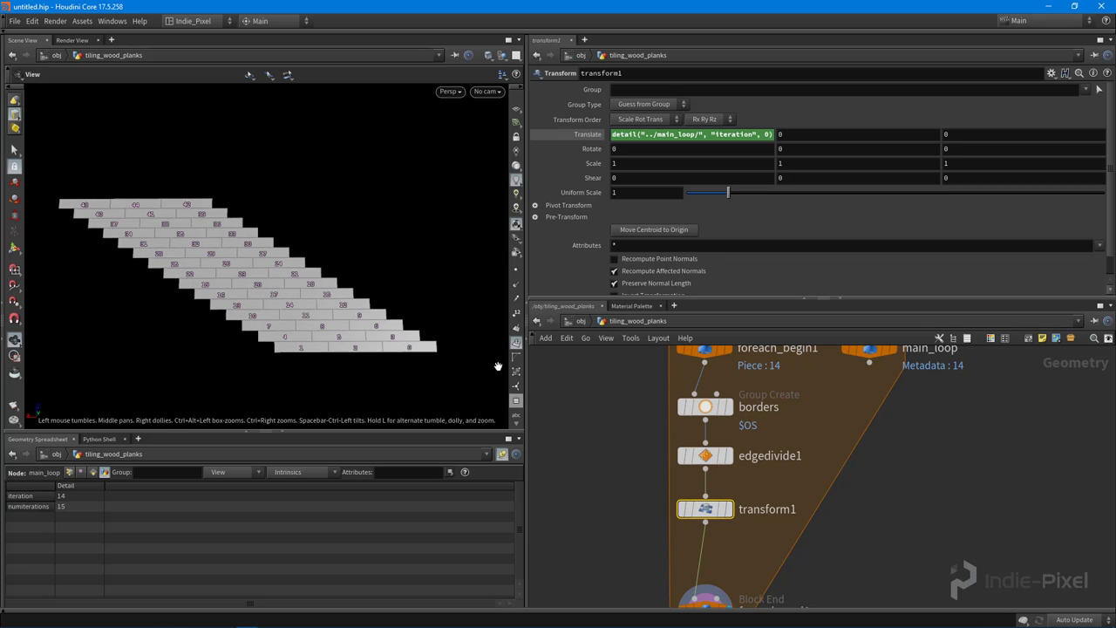
drag(315, 312, 343, 336)
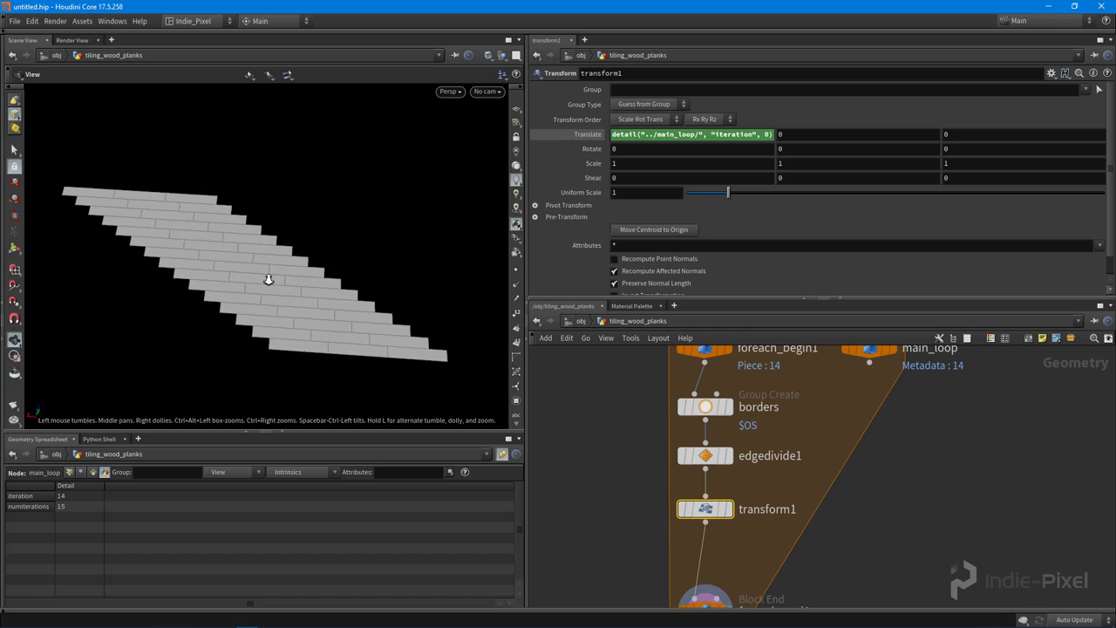
drag(268, 279, 288, 276)
- Change Translate X to rand(detail("../main_loop/", "iteration", 0)) and view the planks top-down
click(683, 134)
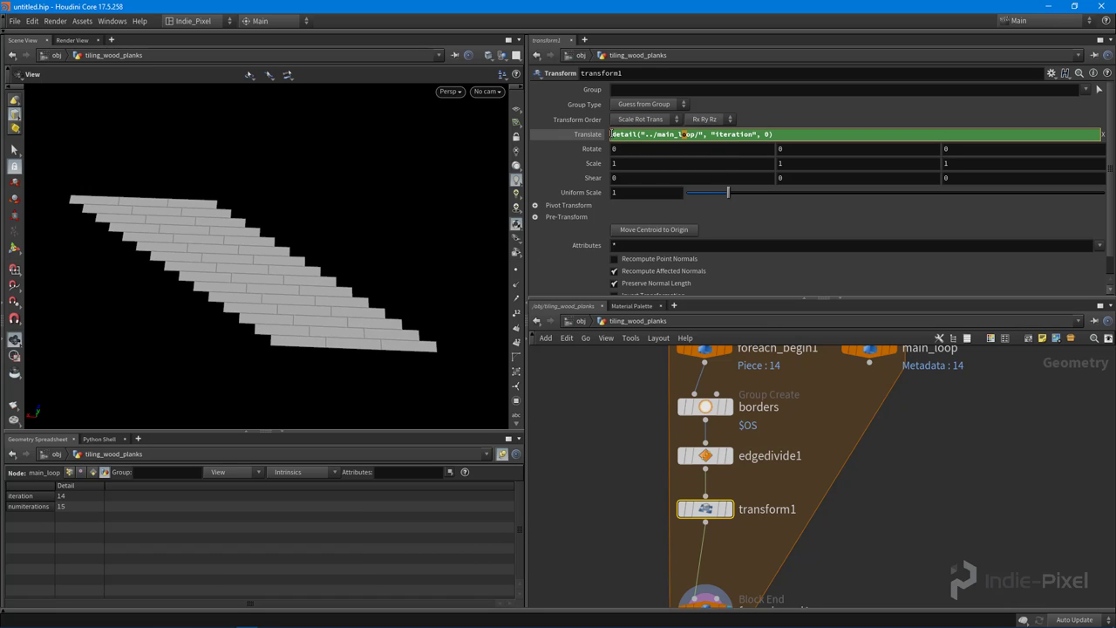
text(rand)
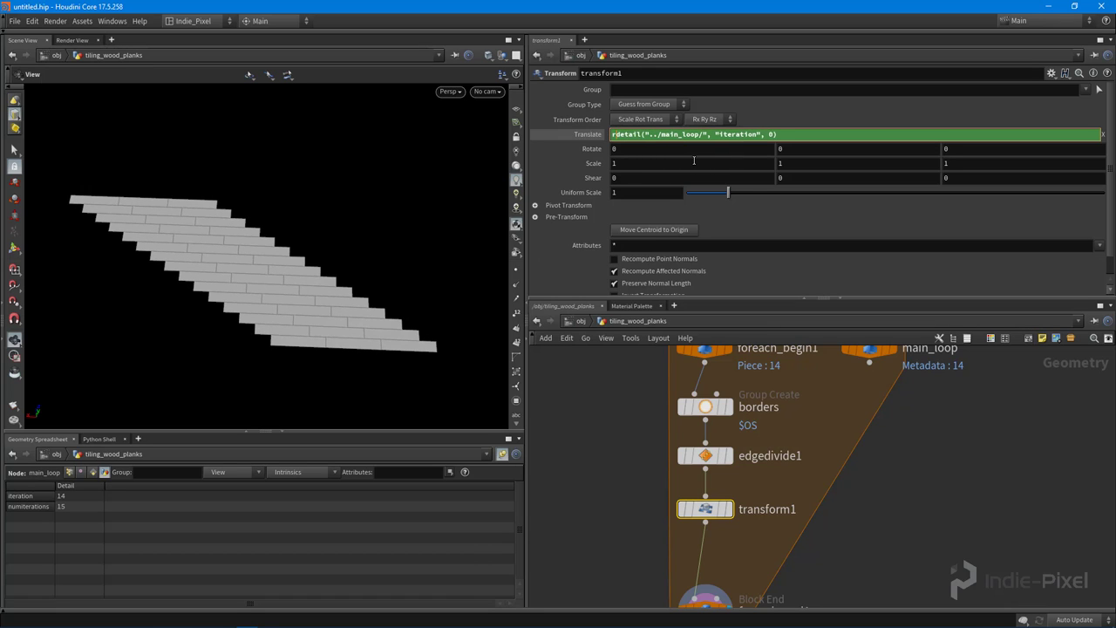
text(()
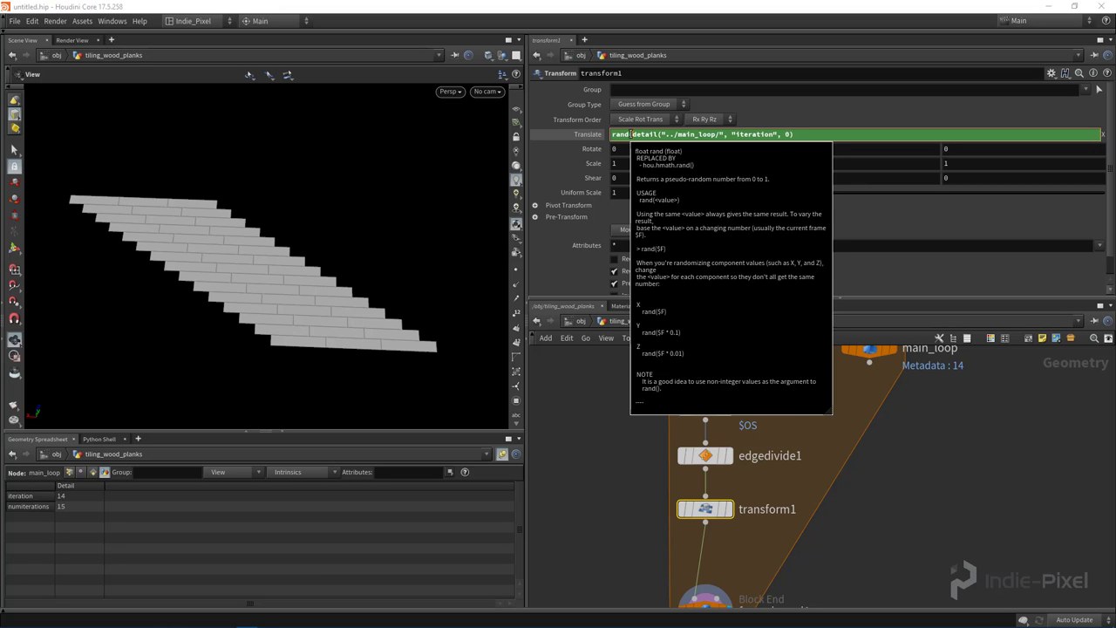
drag(632, 134, 791, 133)
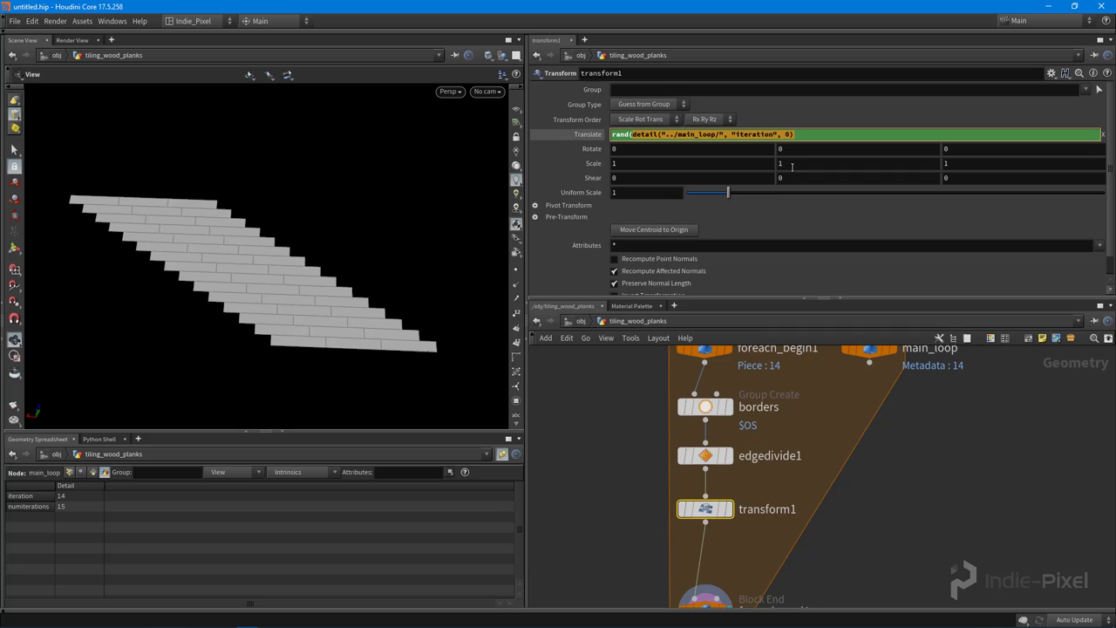
click(817, 135)
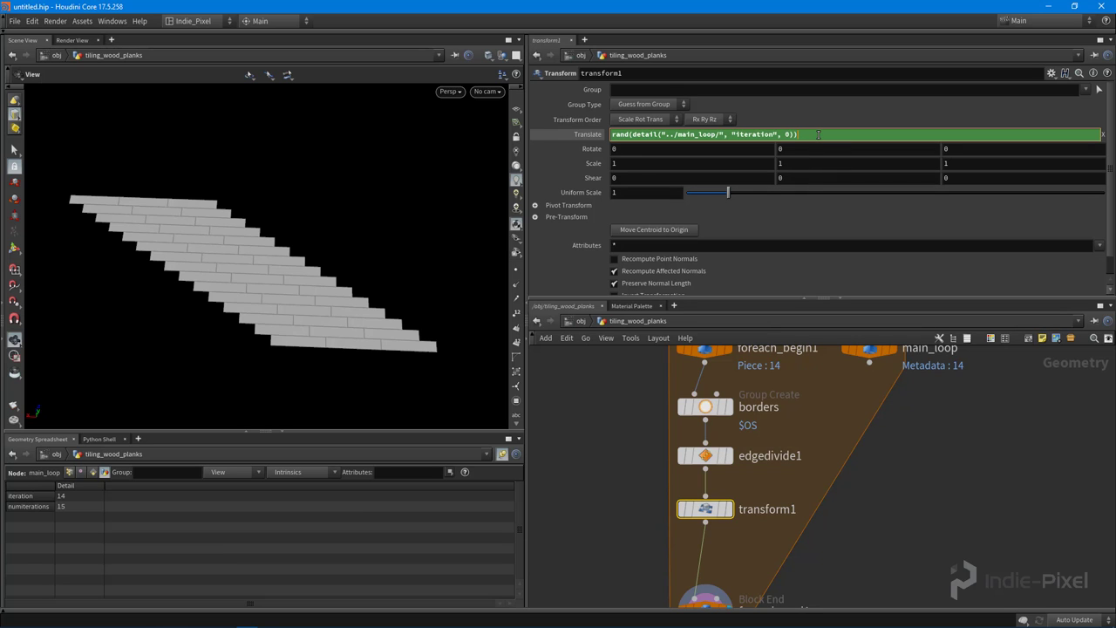
key(Return)
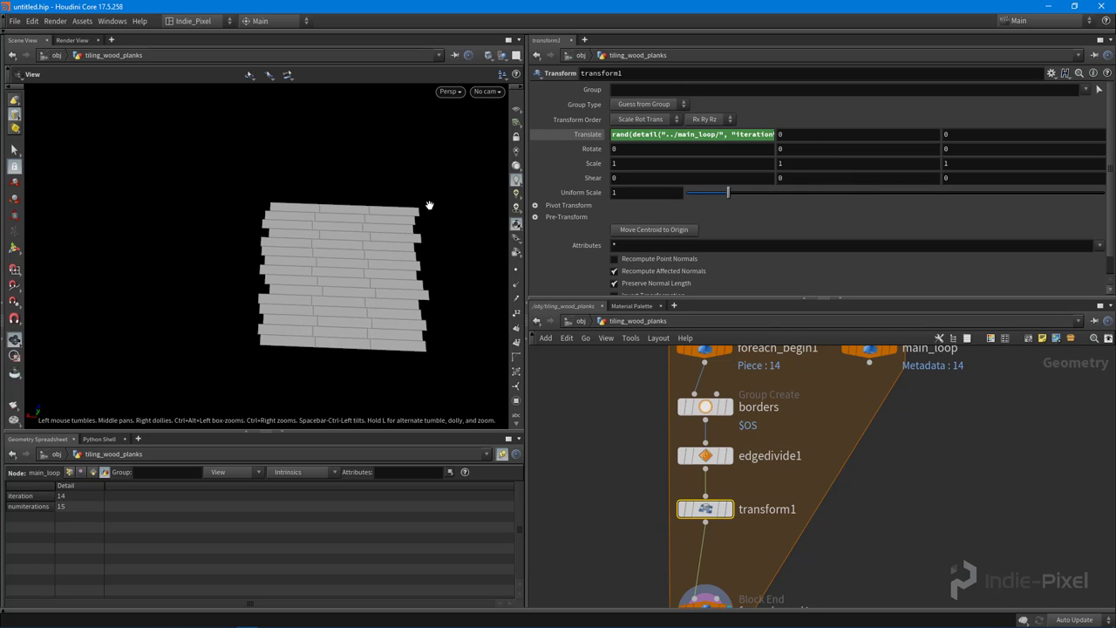
drag(428, 204, 280, 282)
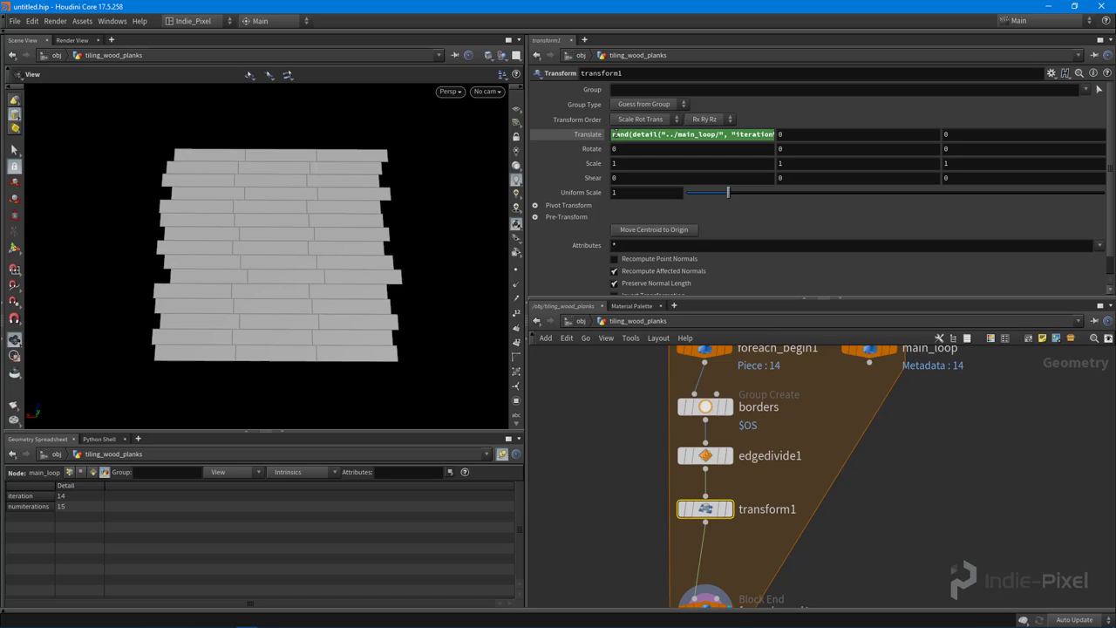
click(624, 135)
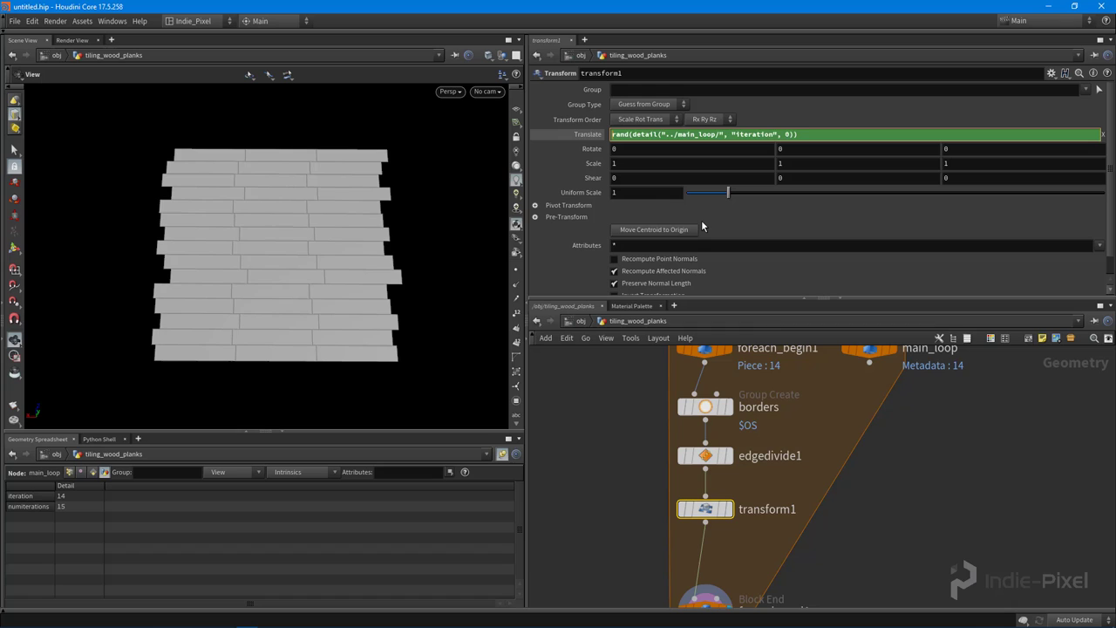
- Wrap the Translate X expression in fit(..., 0, 1, -4, 4)
text(fit()
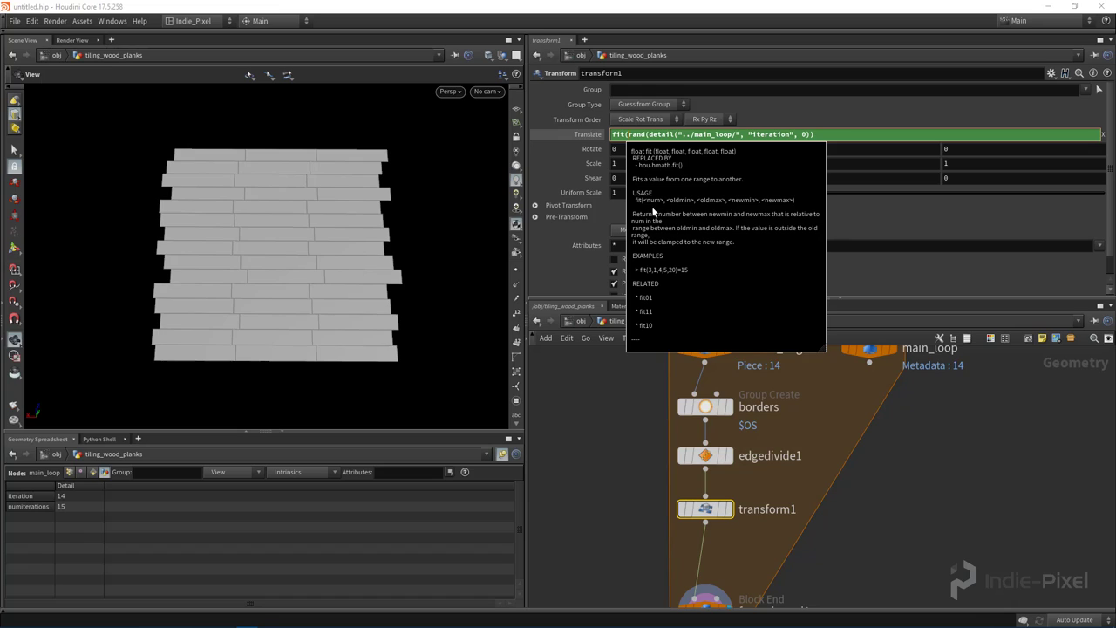
key(Right)
key(Right)
key(Right)
key(Right)
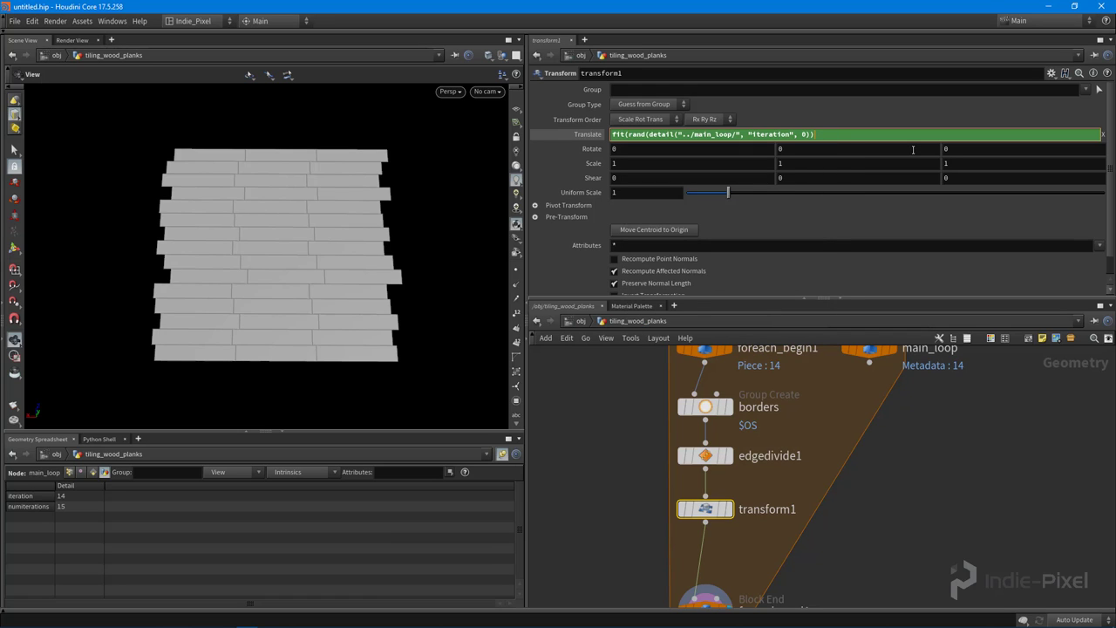
text(, )
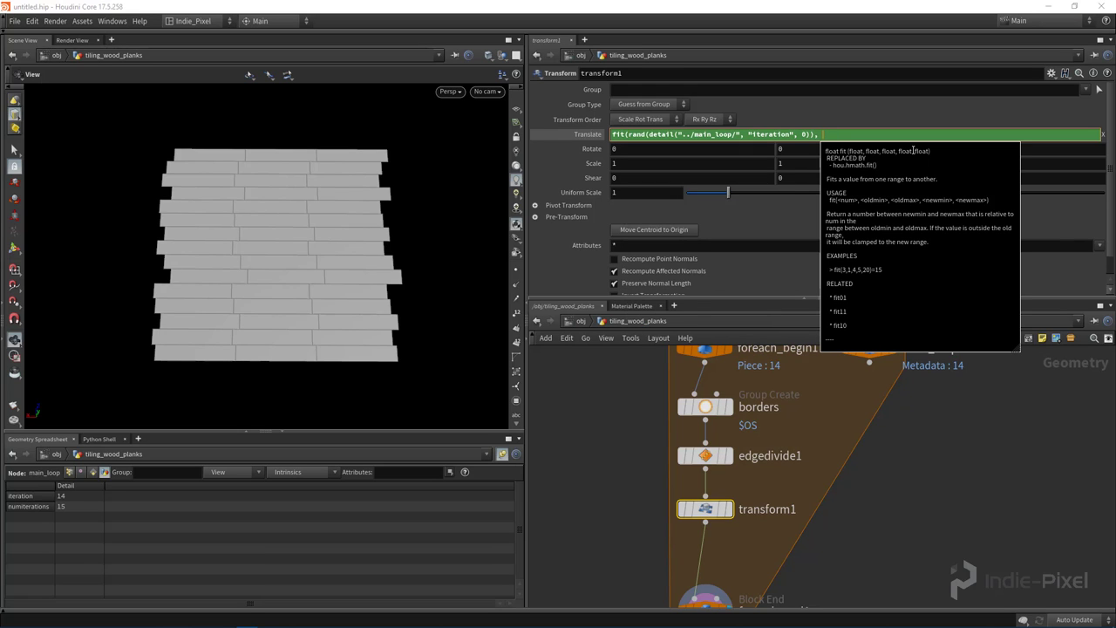
text(0, 1,)
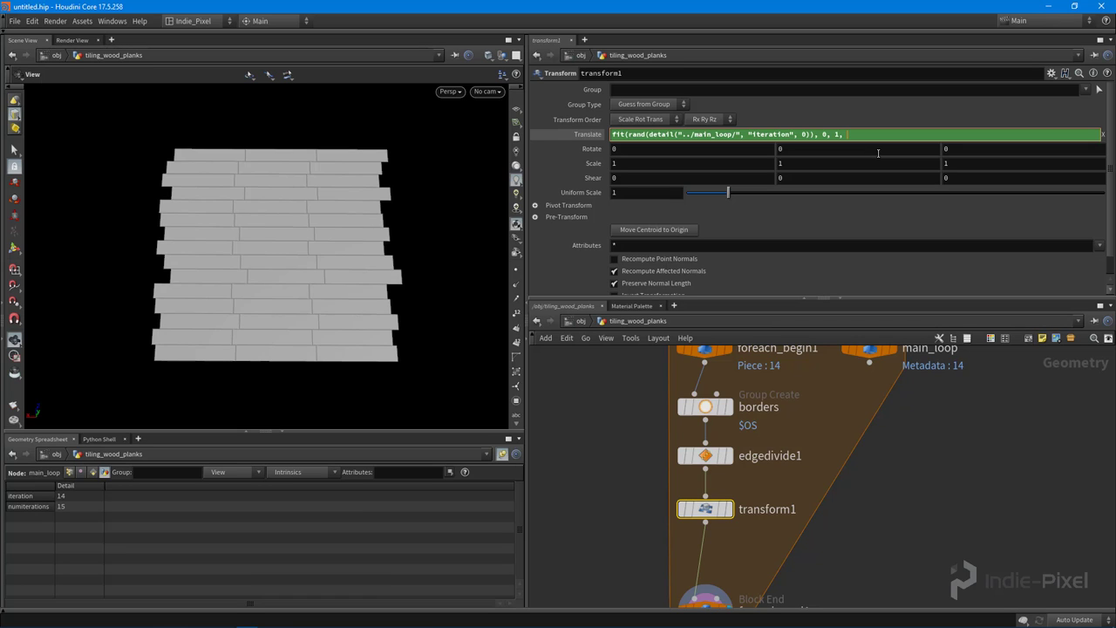
text( -4, 4)
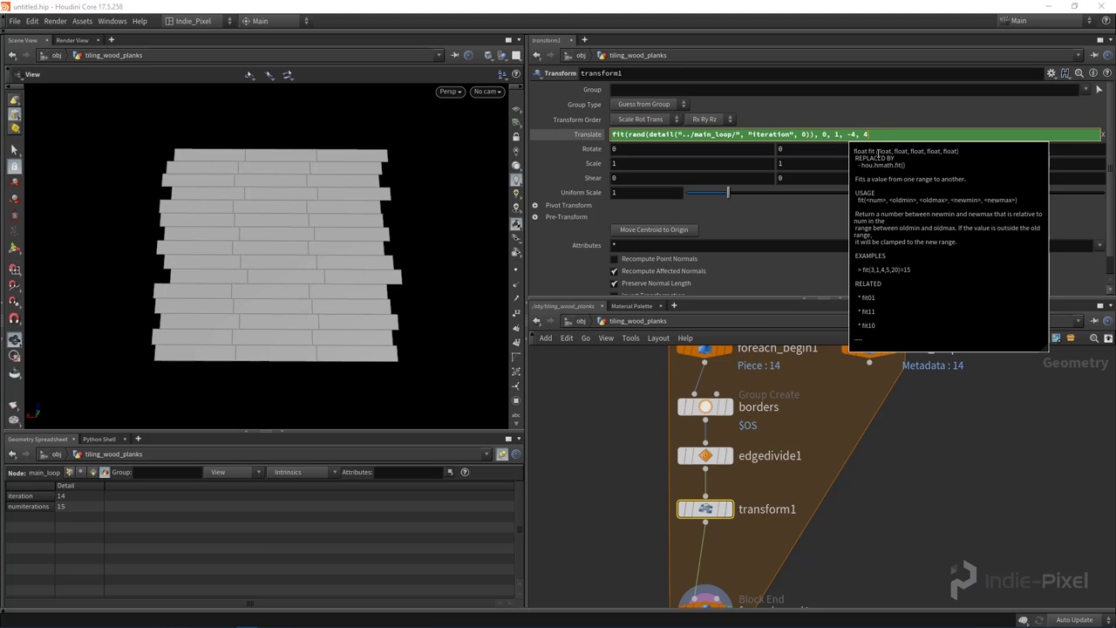
text())
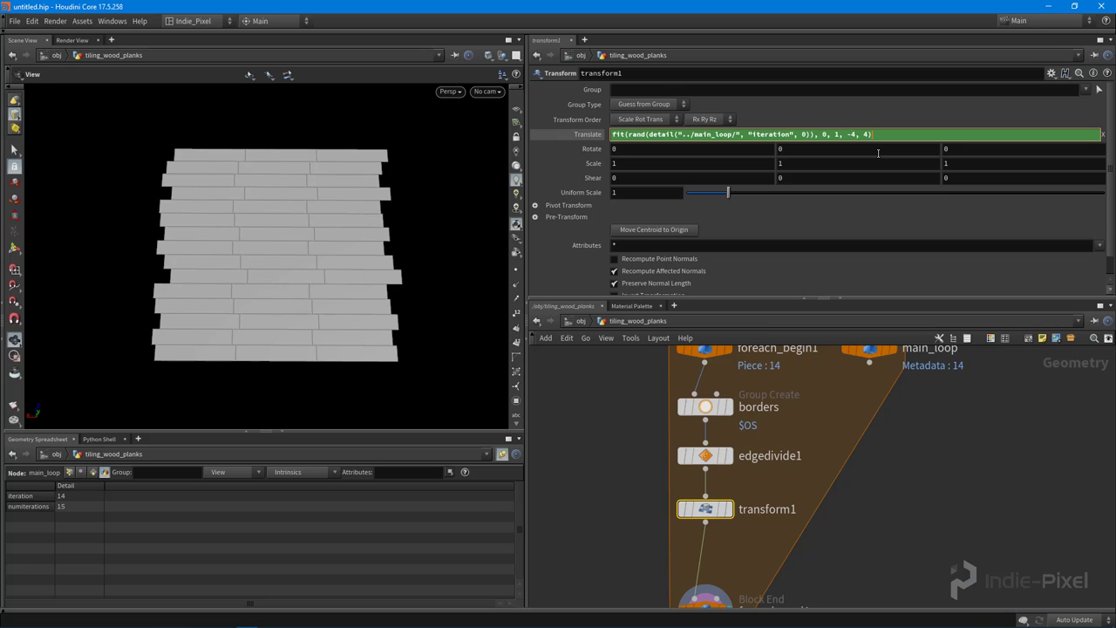
key(Return)
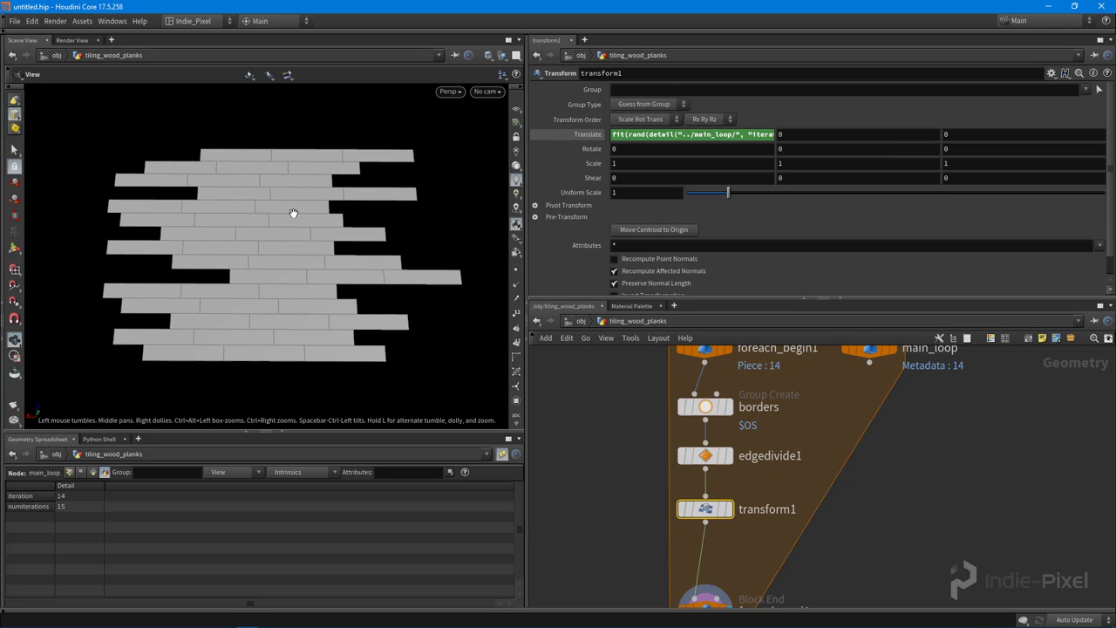
- Tilt the floor into perspective and review the Translate expression's -4, 4 remap range
drag(266, 294, 301, 237)
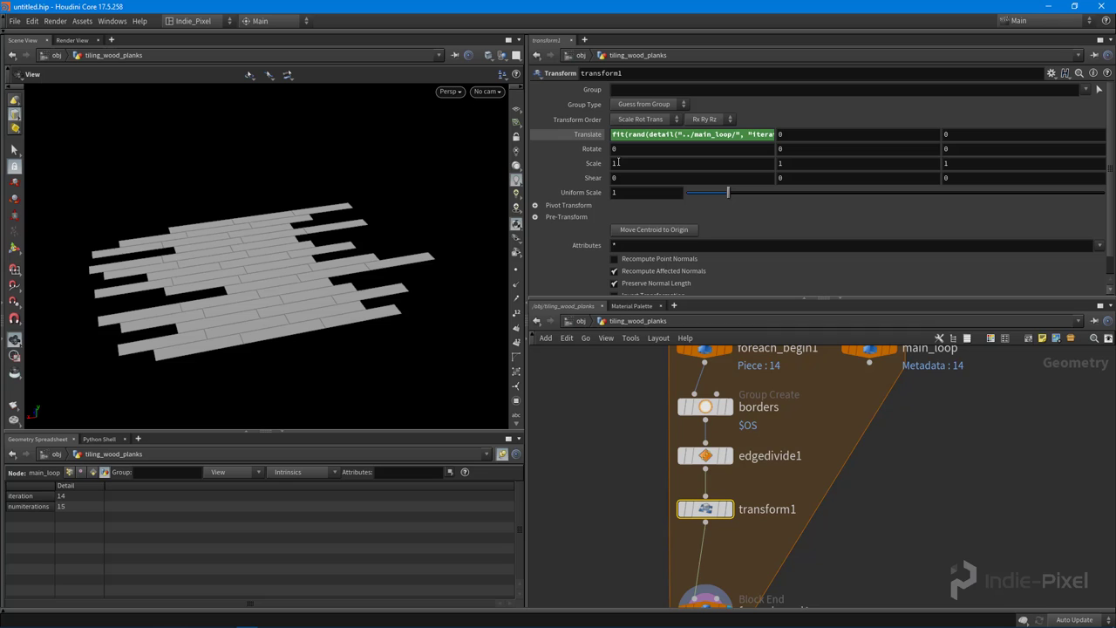
click(665, 133)
drag(870, 136, 849, 135)
click(859, 134)
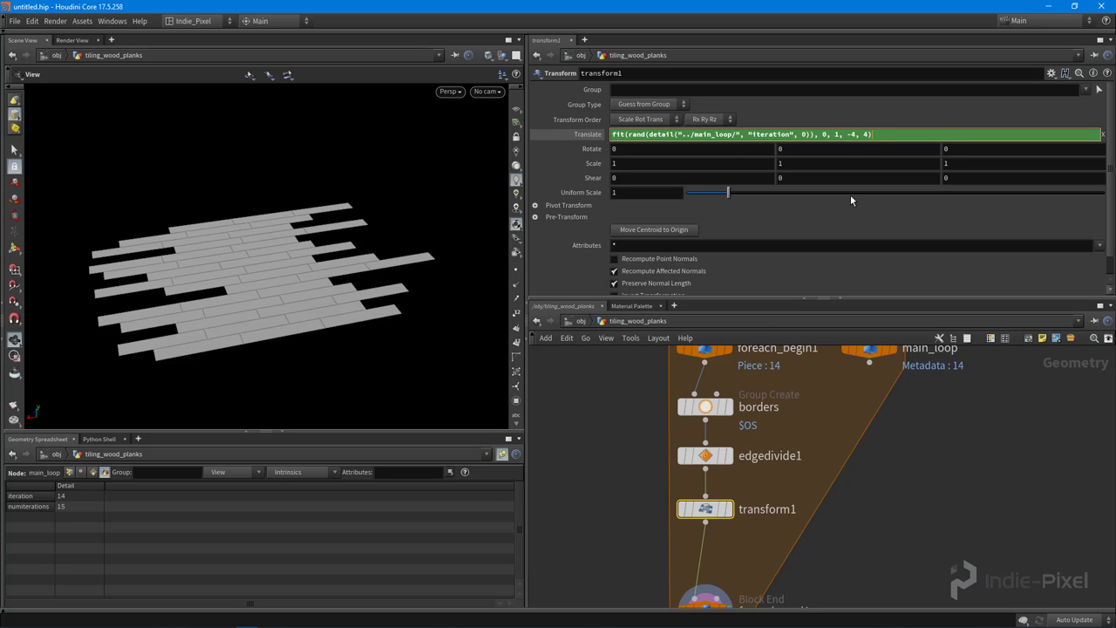
scroll(882, 430, down, 2)
- Go up to /obj, reposition the tiling_wood_planks node, and dive back inside it
key(u)
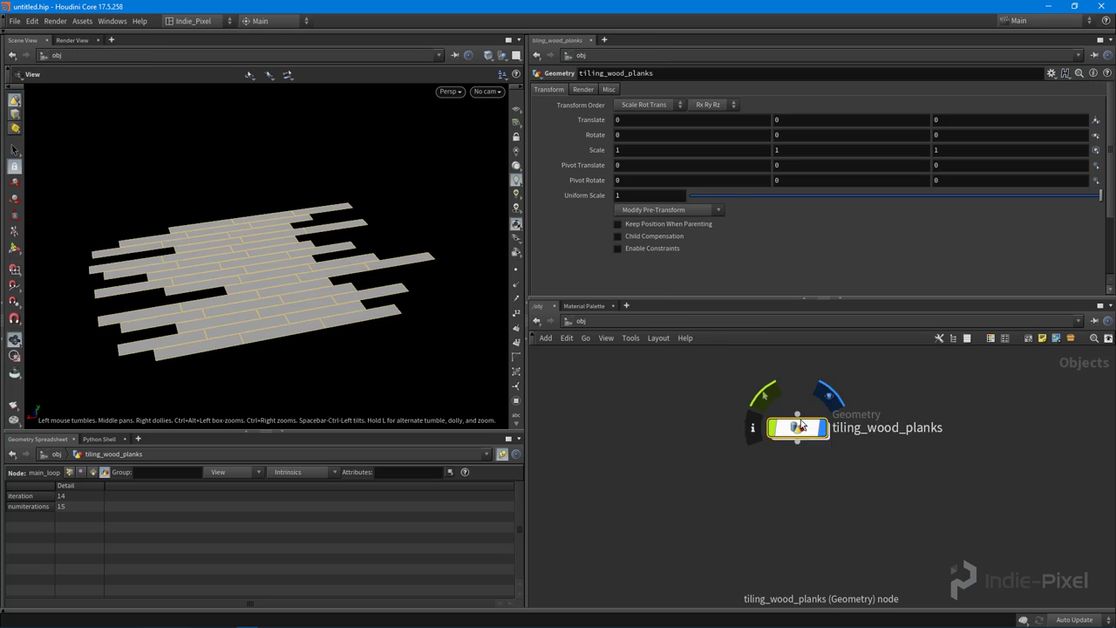
scroll(800, 424, up, 3)
drag(800, 424, 790, 461)
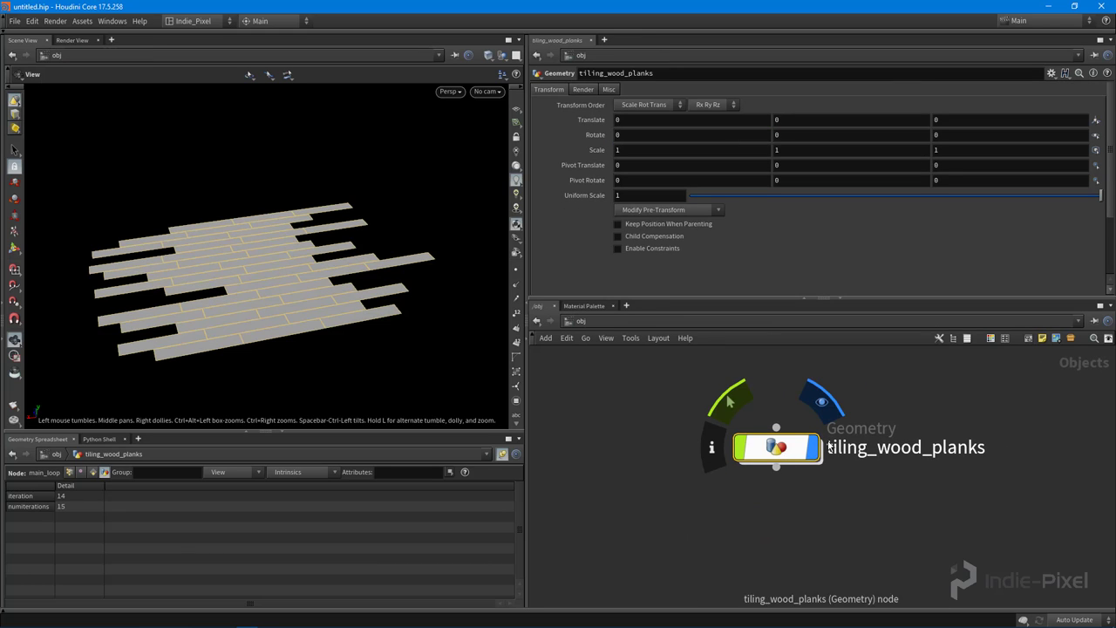
drag(366, 213, 322, 231)
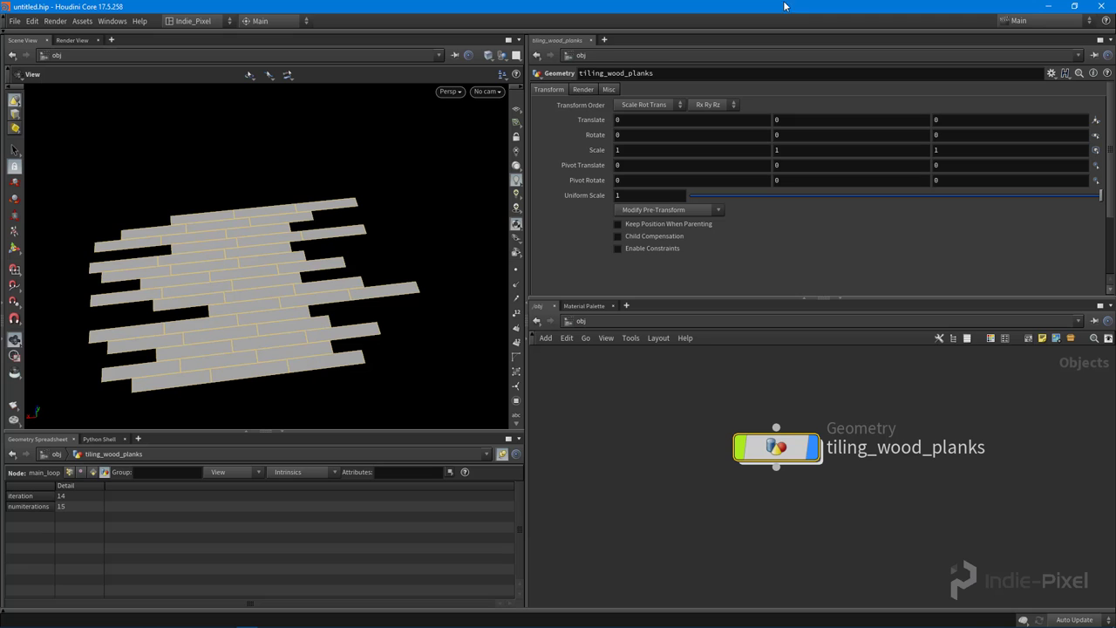
double_click(773, 446)
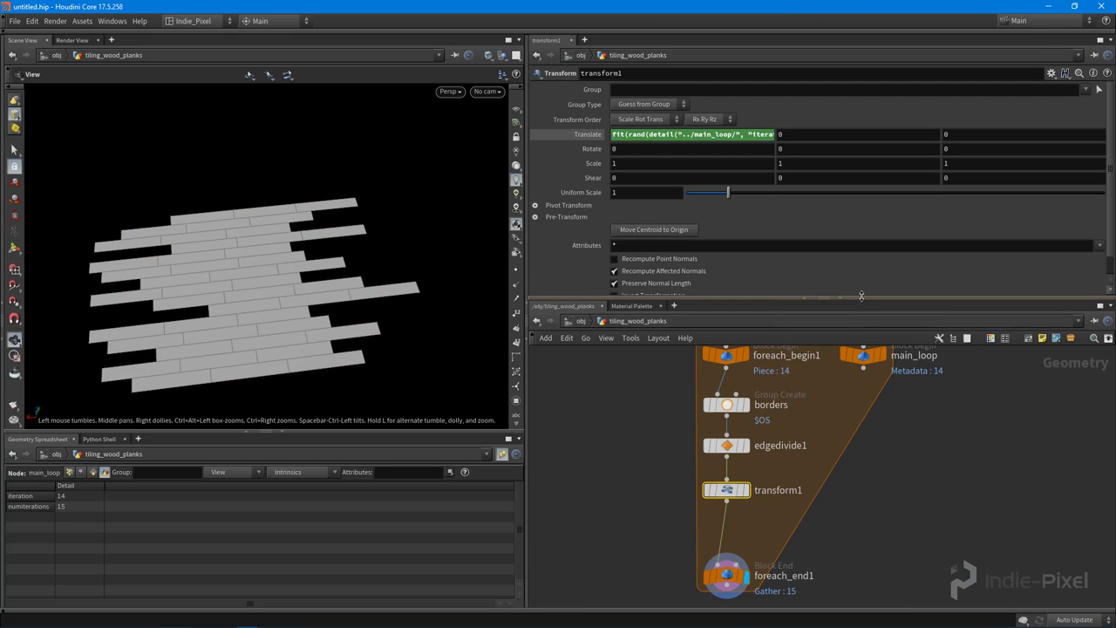
- Move foreach_end1 up beside transform1, frame the network, and check main_loop and transform1 parameters
drag(864, 301, 864, 212)
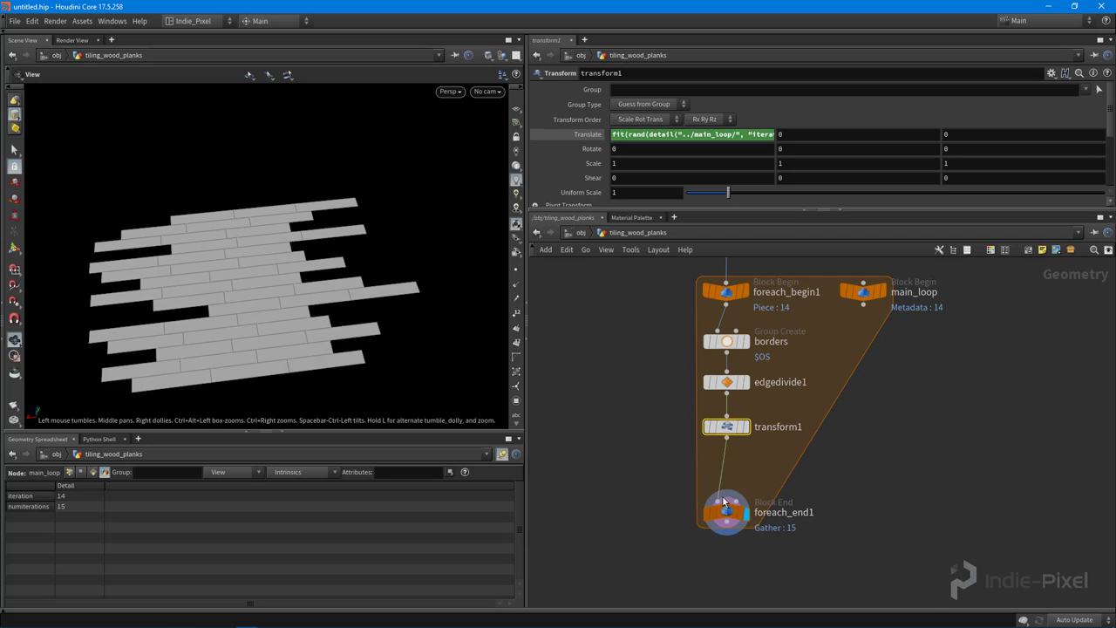
drag(712, 514, 712, 492)
key(h)
click(852, 334)
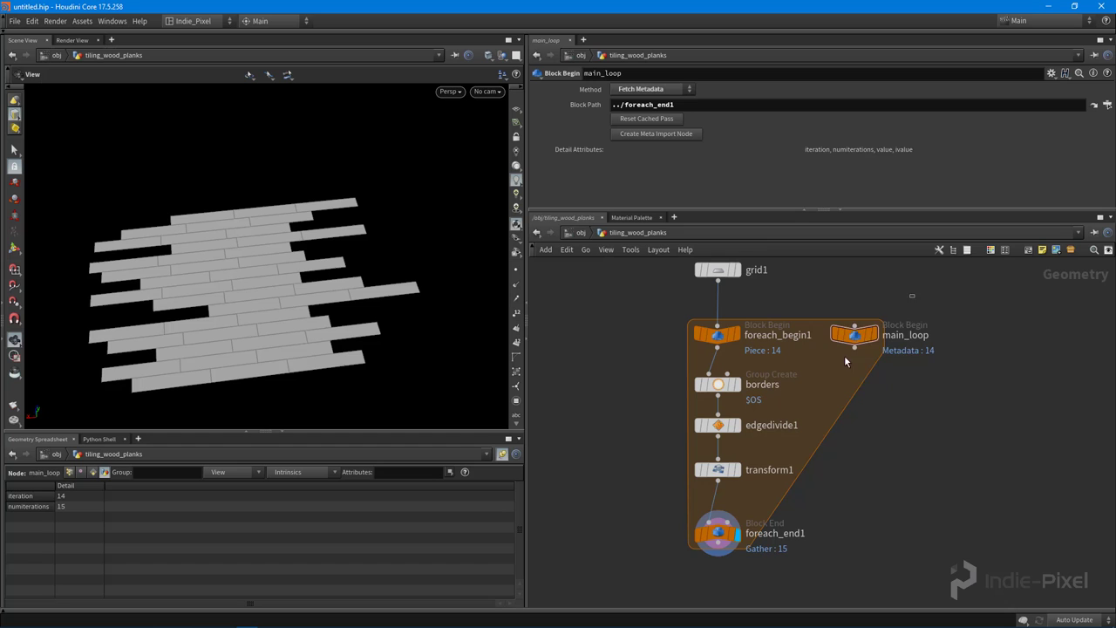
click(719, 469)
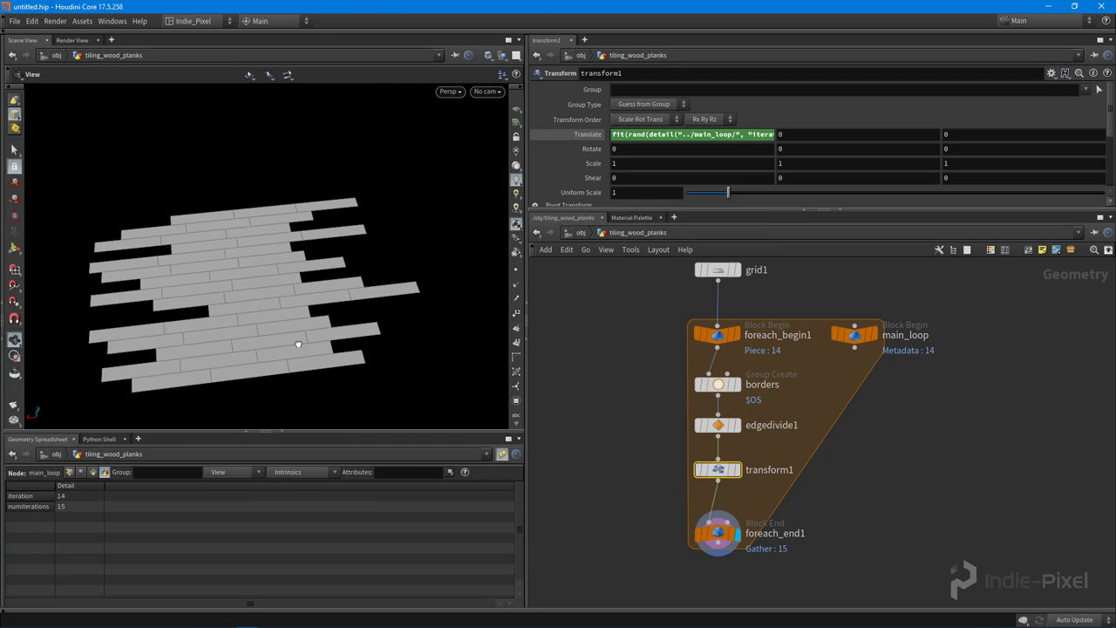
- Orbit and zoom around the floor to inspect the randomly staggered plank rows
drag(298, 344, 204, 259)
scroll(308, 266, up, 5)
drag(308, 267, 313, 292)
middle_drag(843, 523, 851, 453)
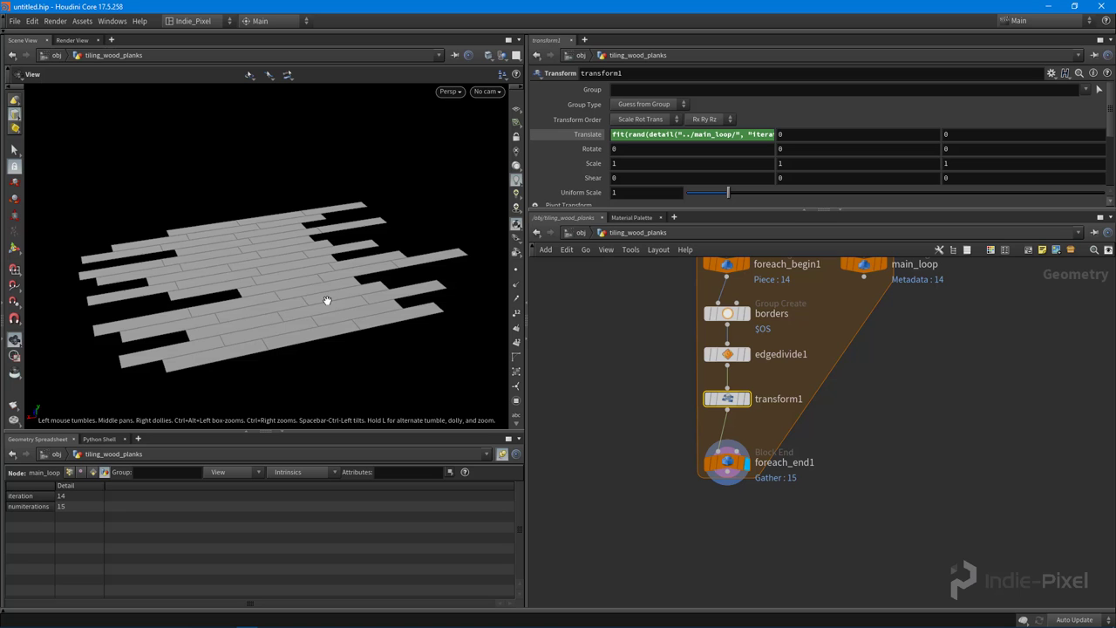
drag(327, 301, 280, 335)
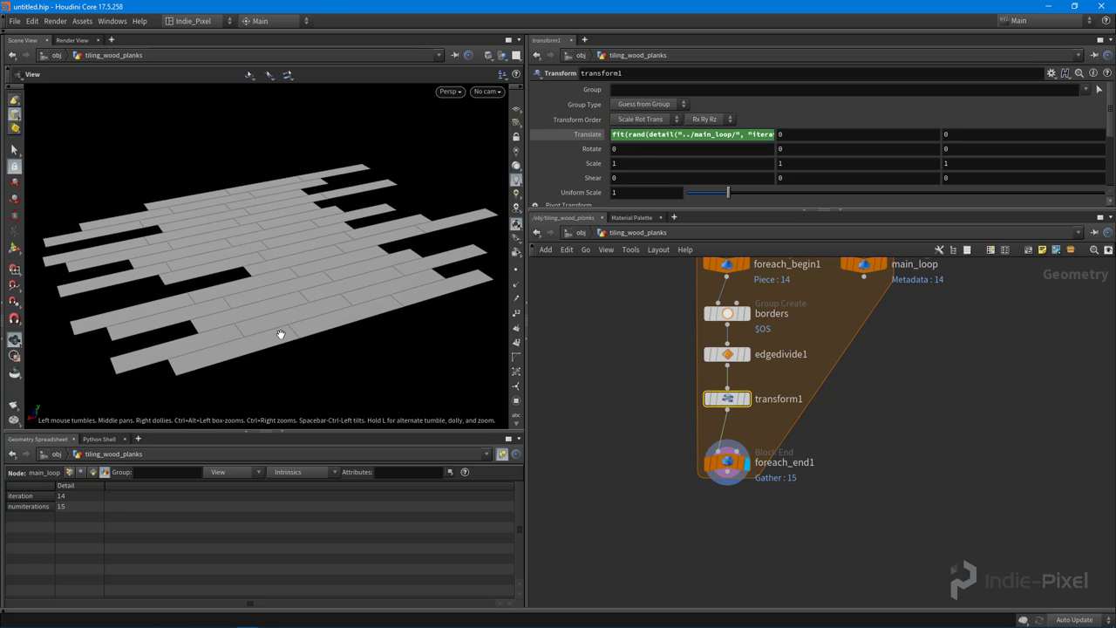